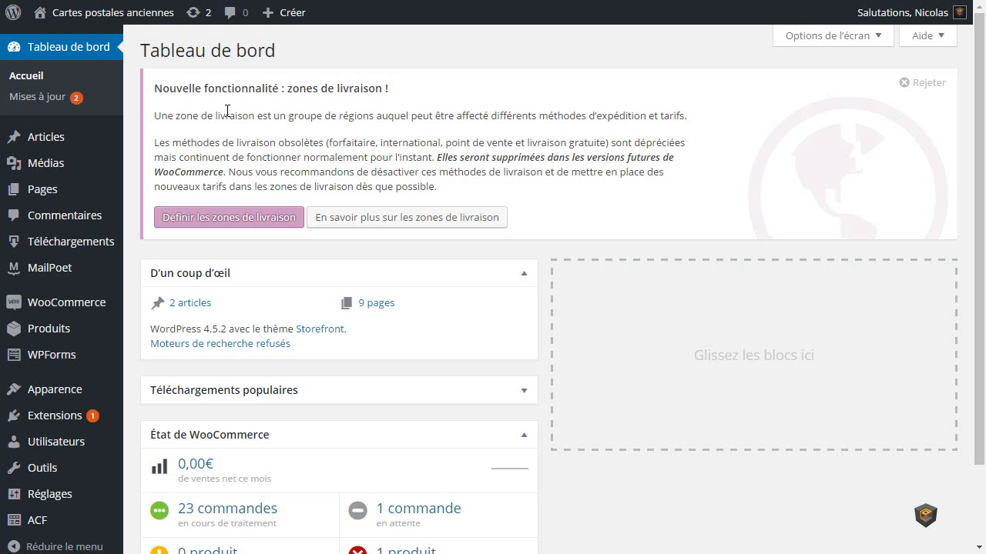
Open the Livraison (shipping) section of the WooCommerce settings.
{"action": "mouse_move", "coordinate": [77, 309]}
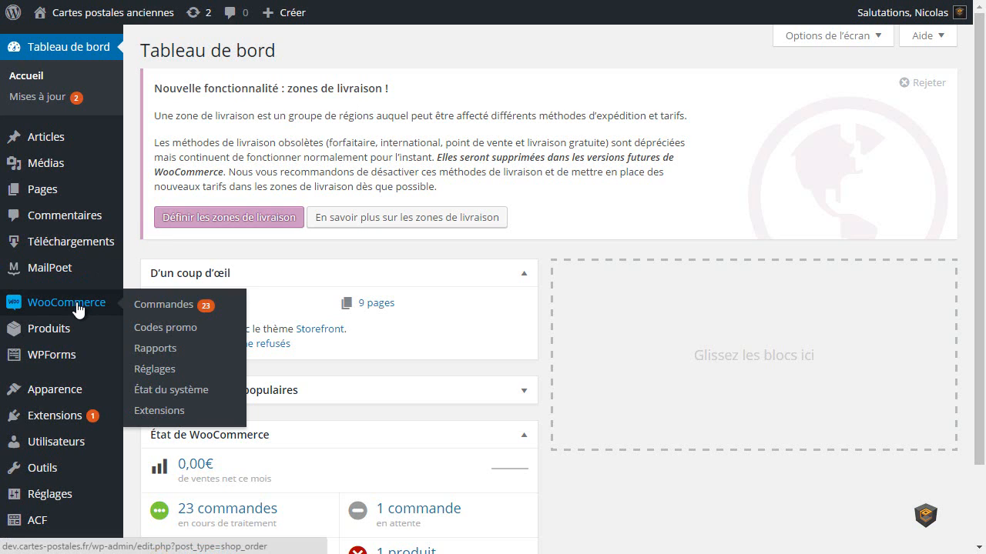
{"action": "left_click", "coordinate": [155, 369]}
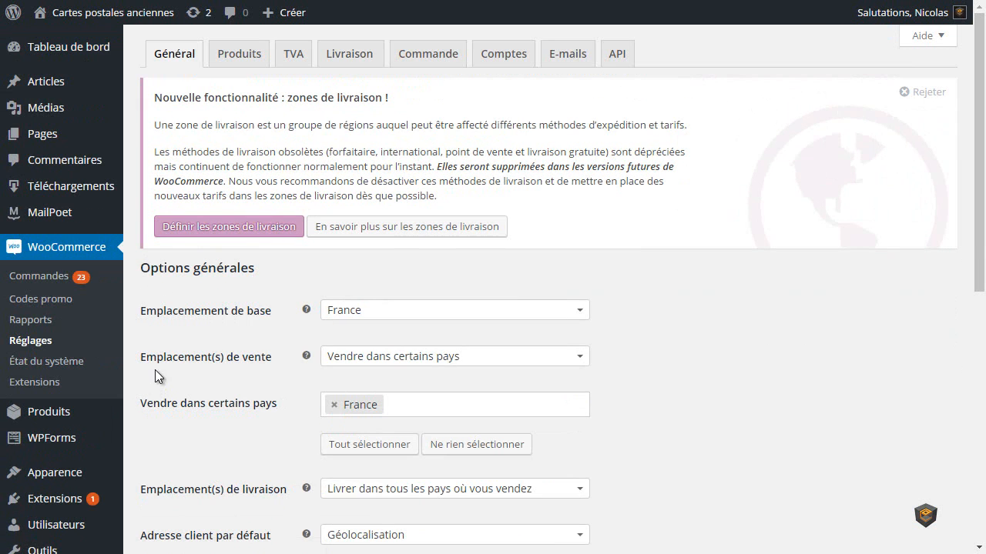
{"action": "left_click", "coordinate": [343, 55]}
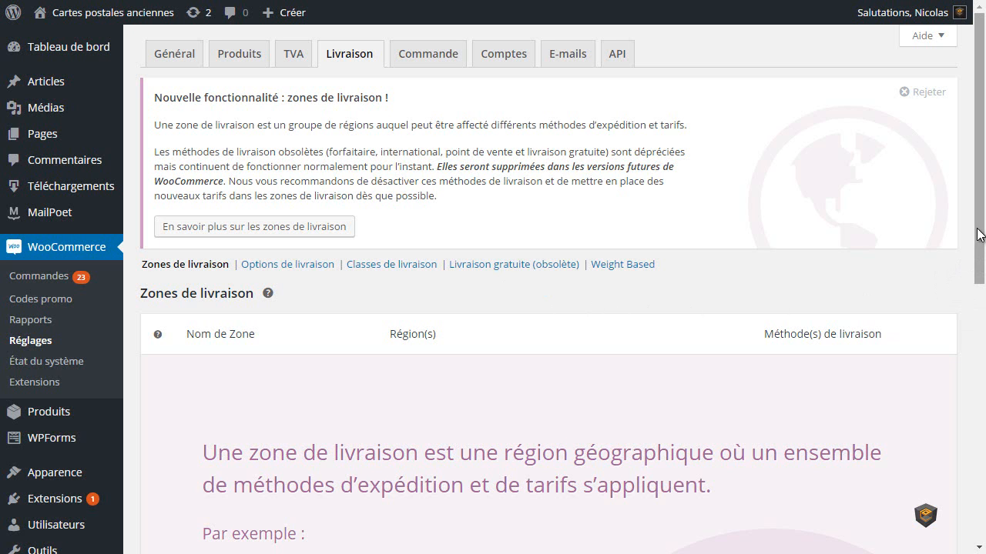
Add one blank shipping zone to the zone table, discarding the surplus duplicate row.
{"action": "left_click_drag", "start_coordinate": [981, 224], "coordinate": [980, 378]}
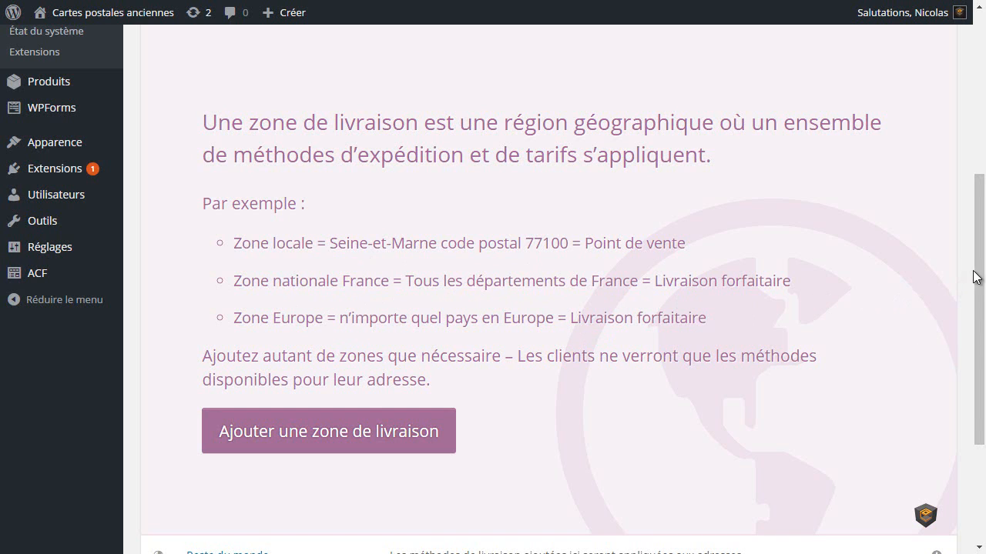
{"action": "left_click_drag", "start_coordinate": [982, 266], "coordinate": [979, 351]}
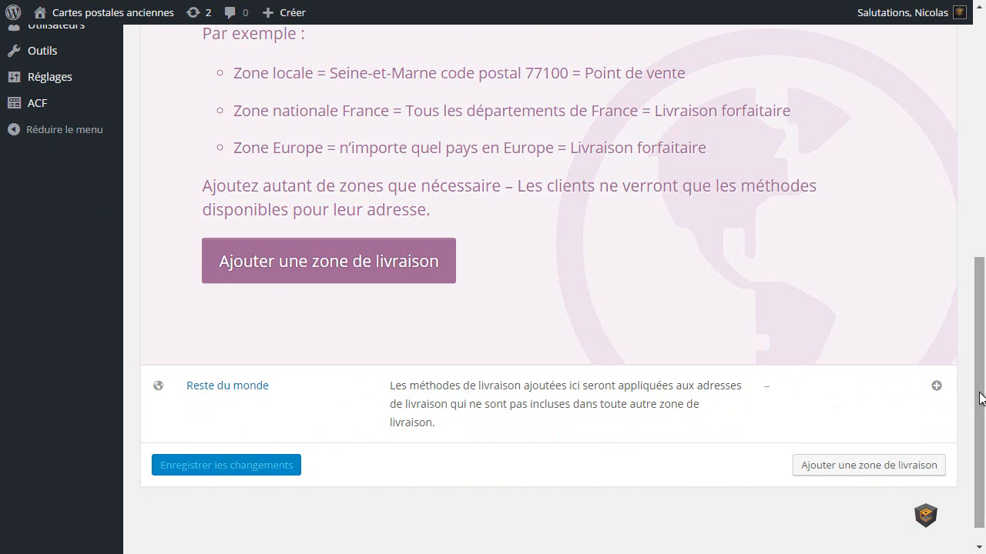
{"action": "left_click_drag", "start_coordinate": [980, 400], "coordinate": [983, 294]}
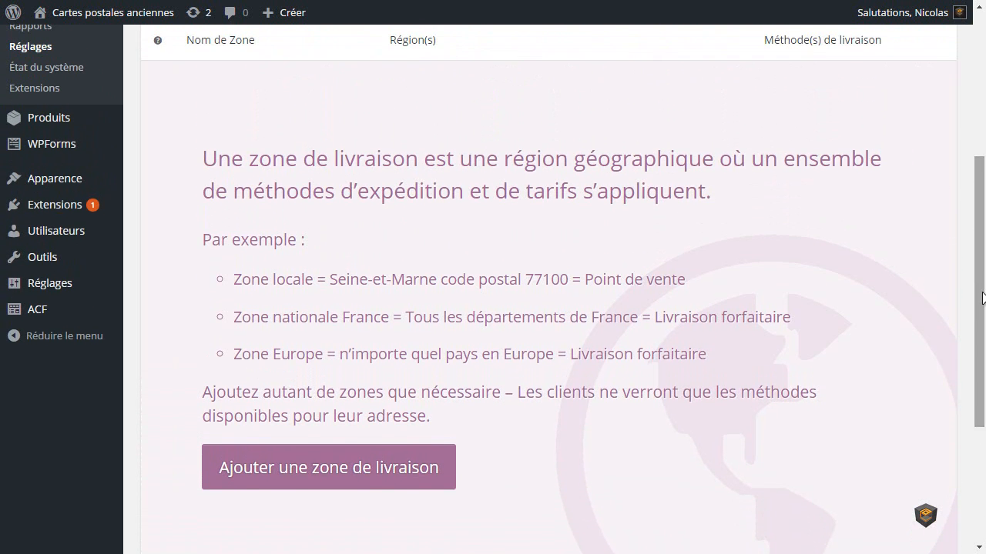
{"action": "left_click", "coordinate": [305, 474]}
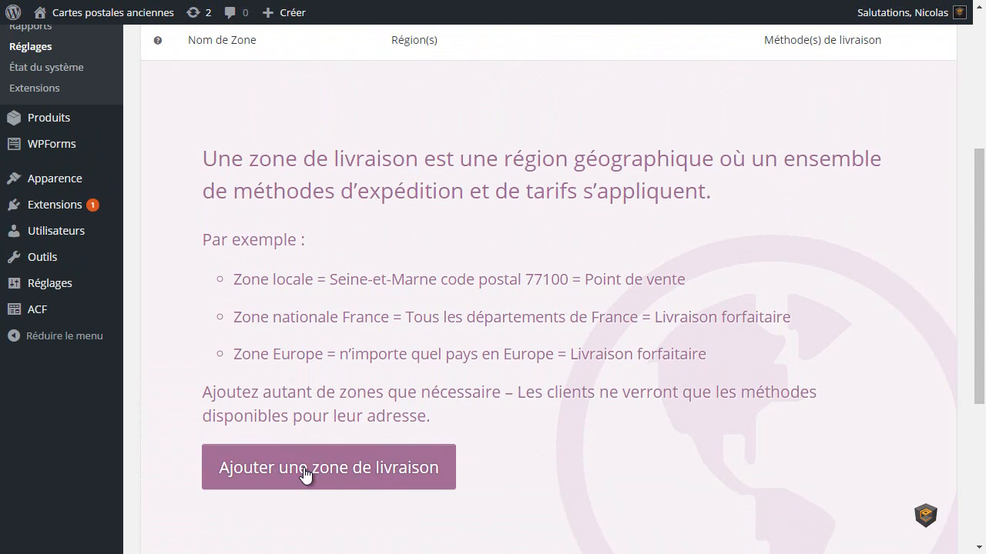
{"action": "left_click", "coordinate": [311, 479]}
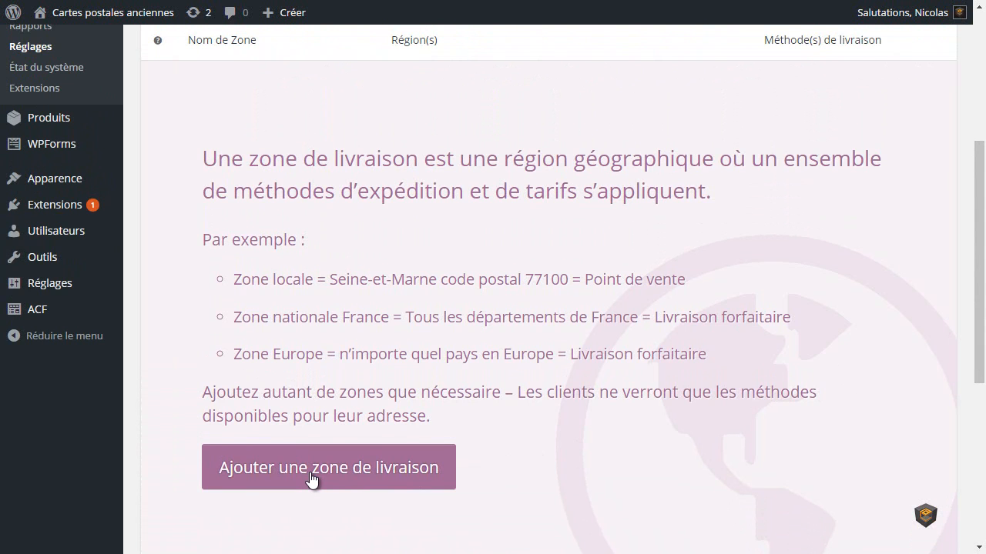
{"action": "left_click_drag", "start_coordinate": [978, 266], "coordinate": [974, 387]}
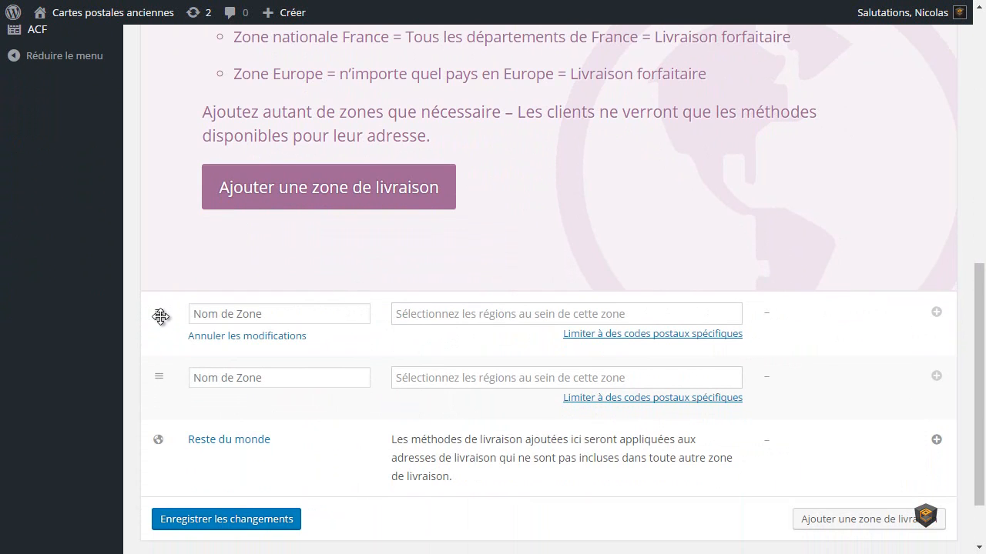
{"action": "left_click", "coordinate": [223, 337]}
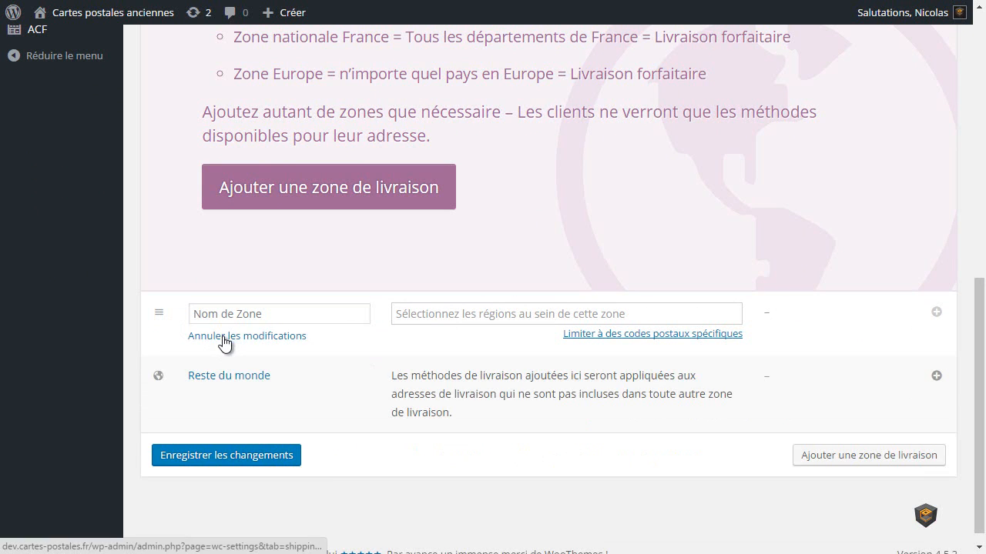
Name the blank shipping zone France and assign it the region France.
{"action": "left_click", "coordinate": [289, 314]}
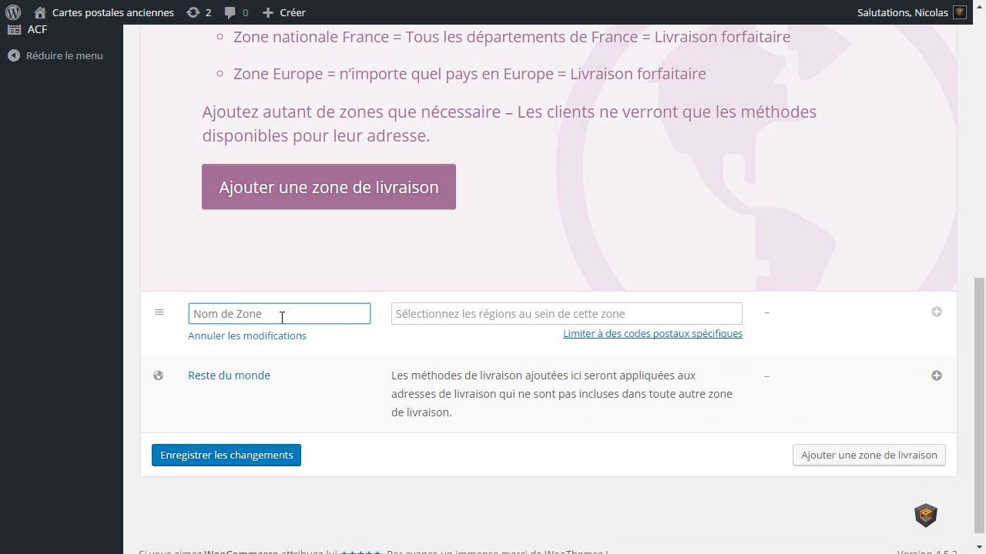
{"action": "type", "text": "France"}
{"action": "left_click", "coordinate": [440, 317]}
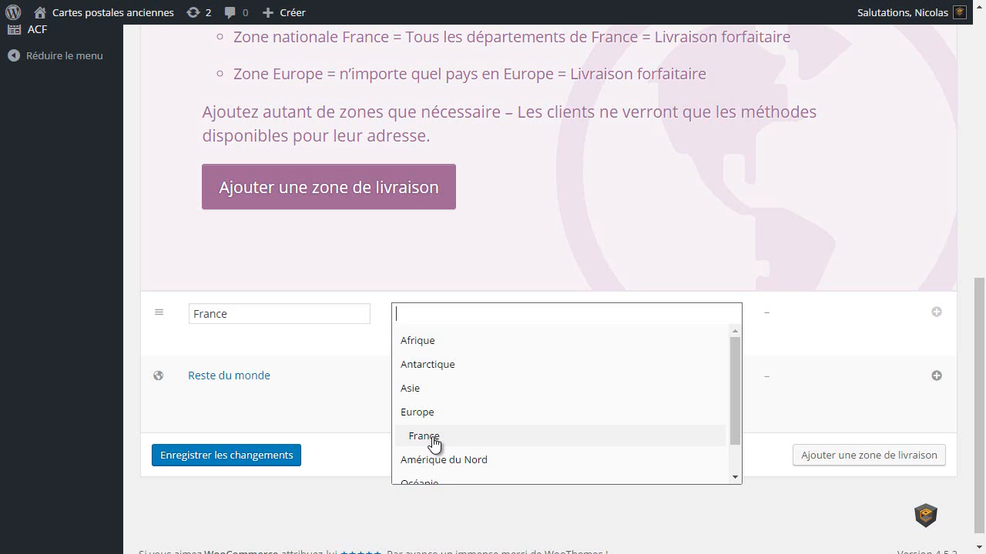
{"action": "left_click", "coordinate": [432, 437]}
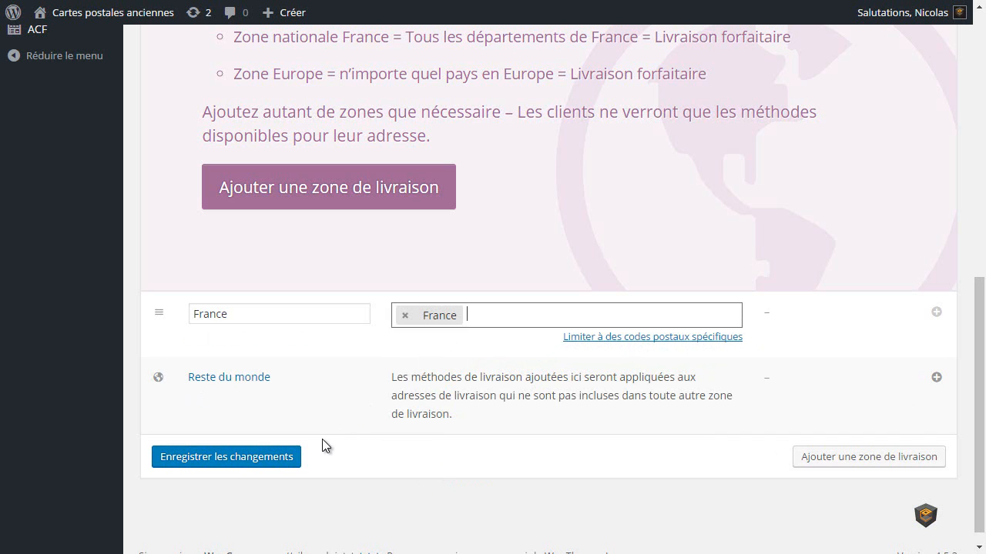
Add a second shipping zone named Seine-et-Marne with the region France.
{"action": "left_click", "coordinate": [325, 192]}
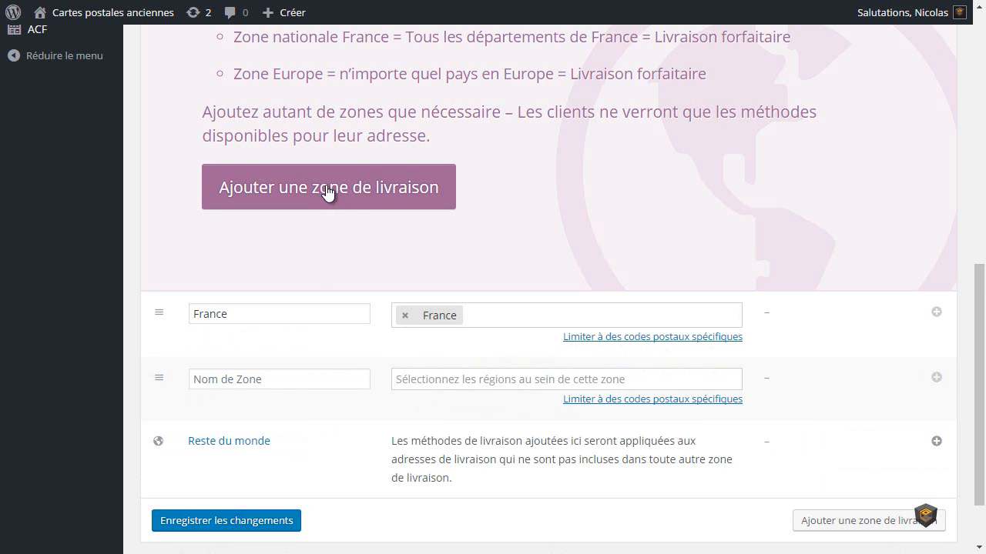
{"action": "left_click", "coordinate": [289, 381]}
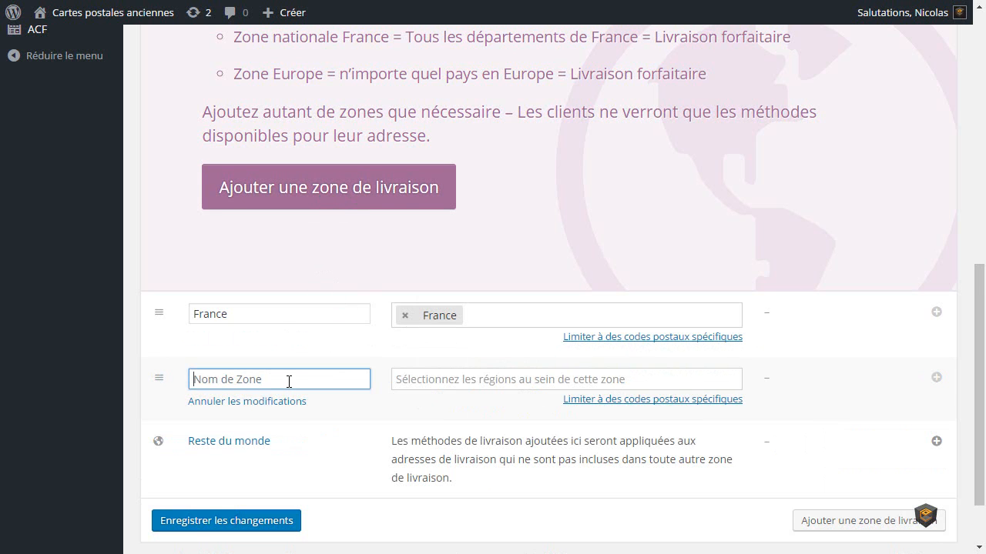
{"action": "type", "text": "Seine-et-Marne"}
{"action": "left_click", "coordinate": [458, 379]}
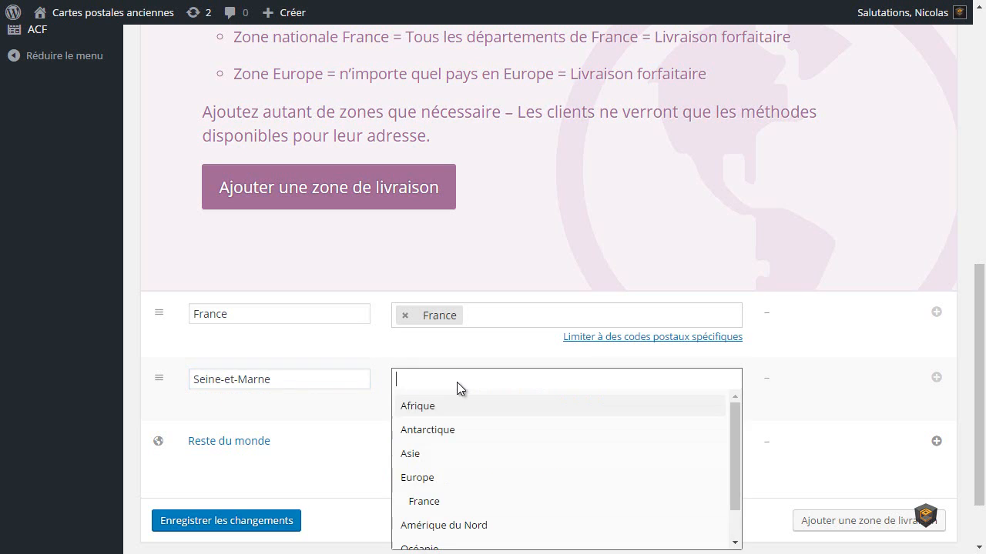
{"action": "left_click", "coordinate": [440, 502]}
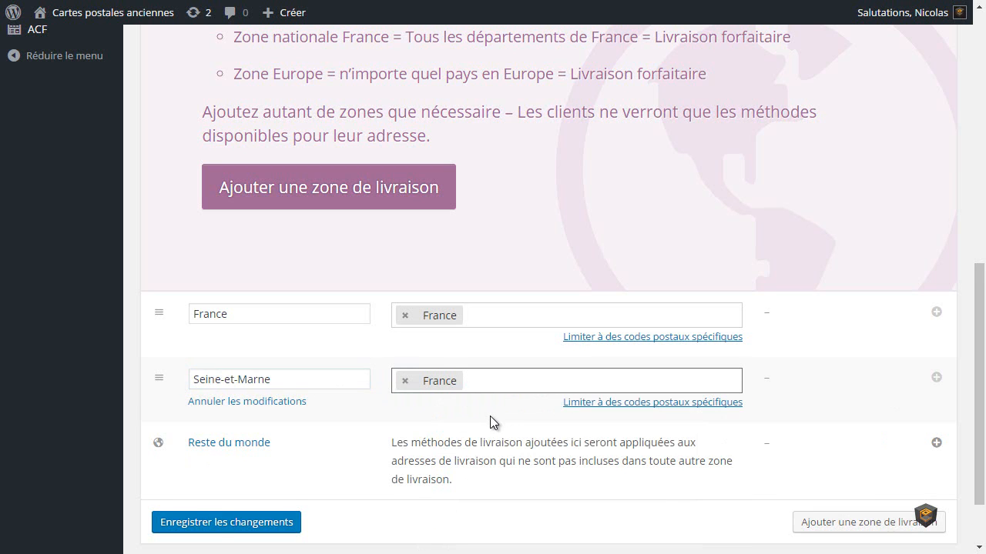
Limit the Seine-et-Marne zone to the postcode range 77000...77999.
{"action": "left_click", "coordinate": [623, 403]}
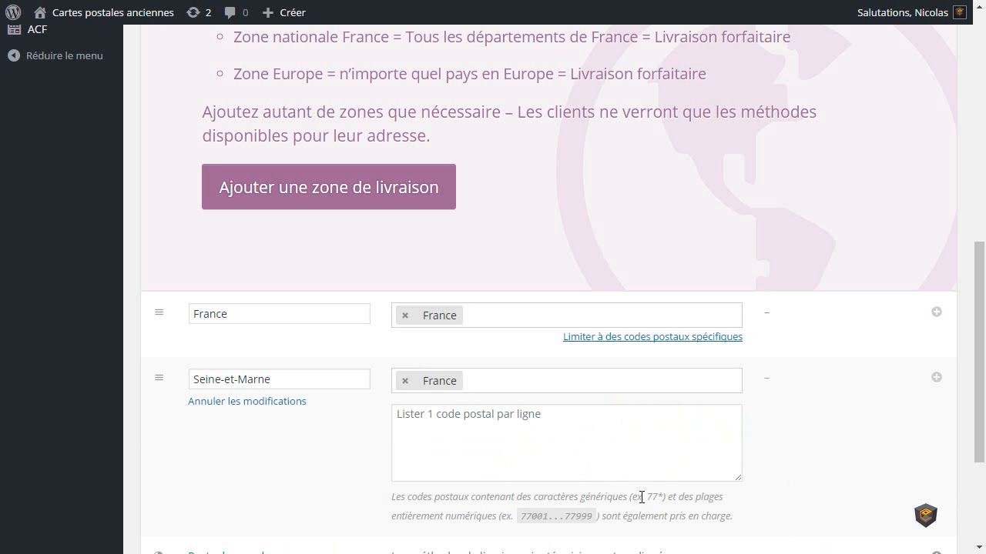
{"action": "left_click", "coordinate": [559, 420]}
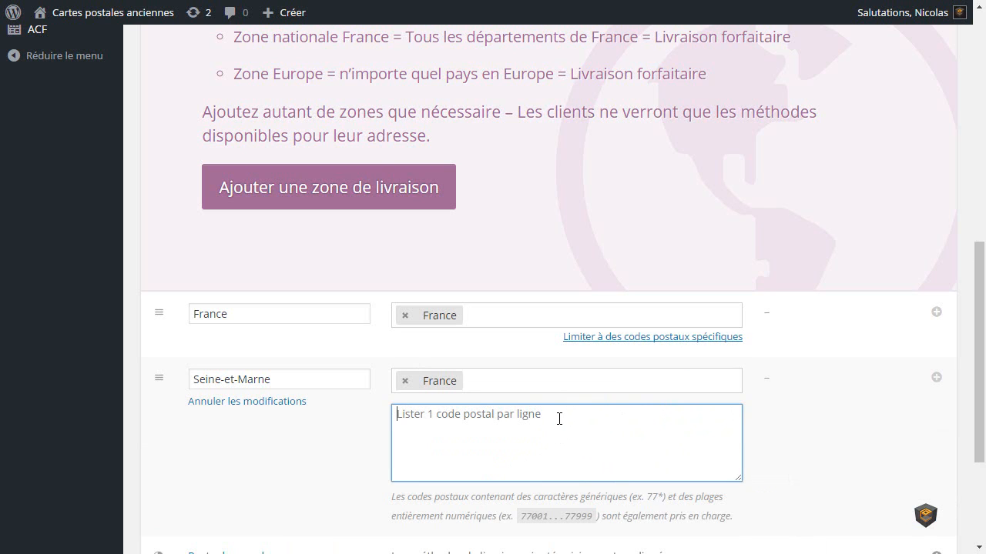
{"action": "type", "text": "77"}
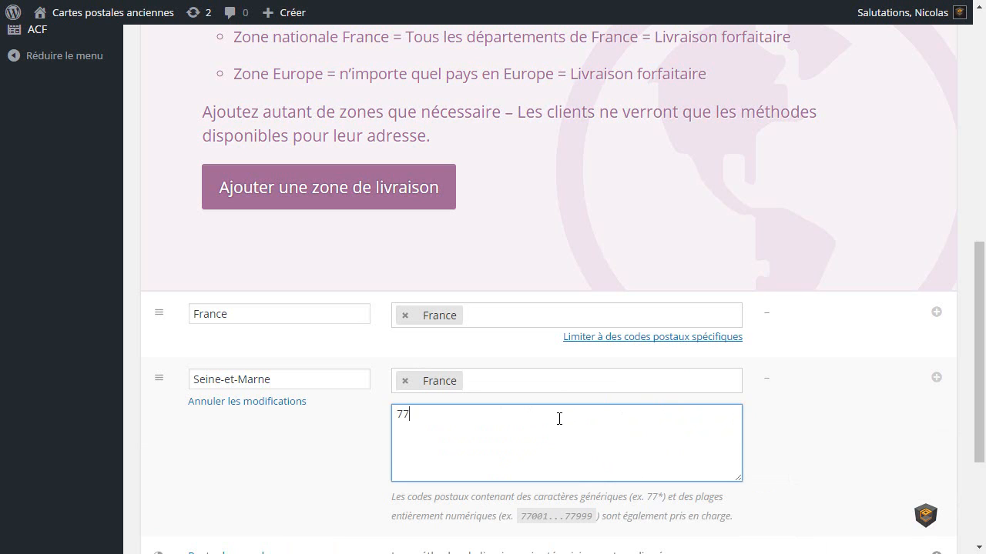
{"action": "type", "text": "*"}
{"action": "key", "text": "ctrl+a"}
{"action": "type", "text": "77000...77999"}
{"action": "key", "text": "Return"}
{"action": "key", "text": "BackSpace"}
Add a third shipping zone named Pays de Meaux with the region France.
{"action": "left_click", "coordinate": [317, 195]}
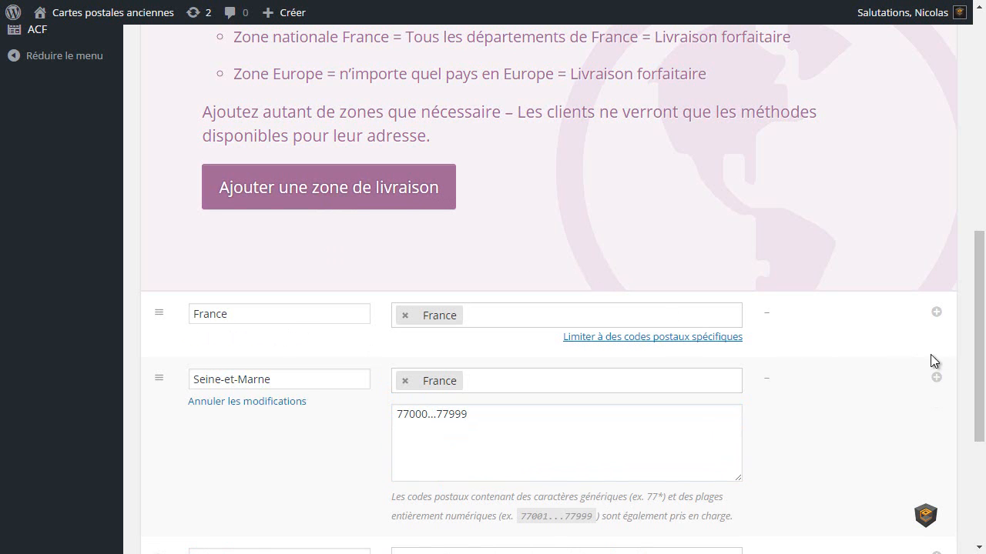
{"action": "left_click_drag", "start_coordinate": [974, 313], "coordinate": [975, 360]}
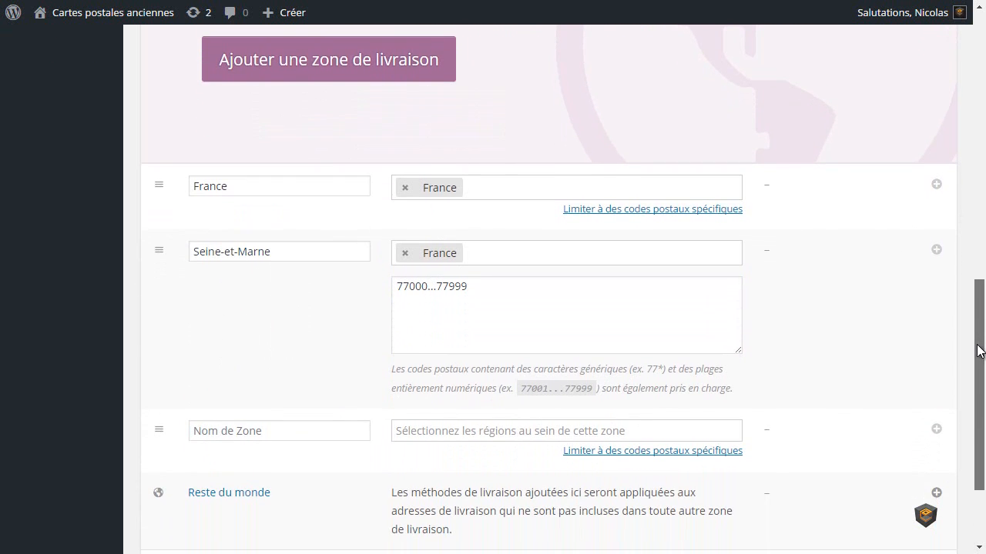
{"action": "left_click", "coordinate": [277, 429]}
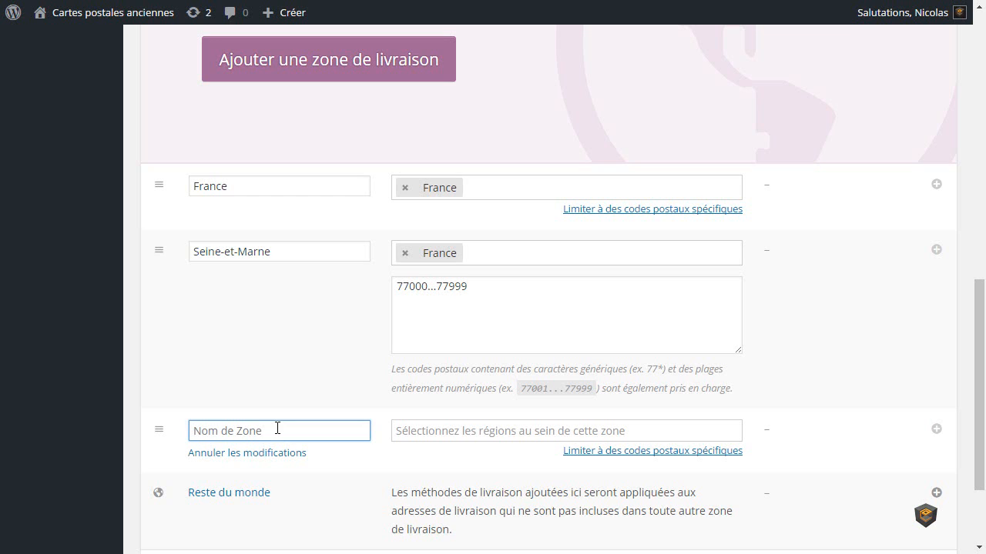
{"action": "type", "text": "Pays de Meaux"}
{"action": "left_click", "coordinate": [442, 434]}
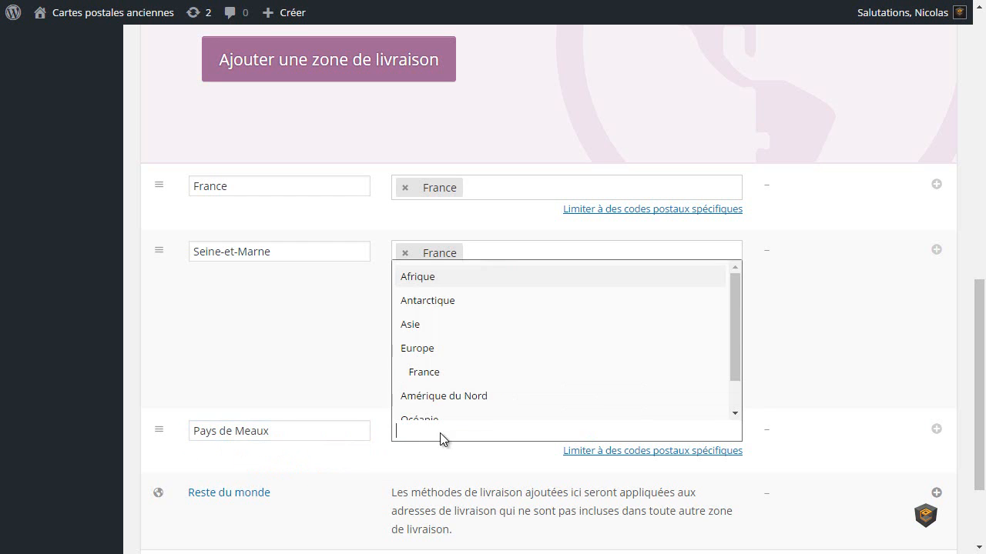
{"action": "left_click", "coordinate": [433, 367]}
Limit the Pays de Meaux zone to postcodes 77910, 77124, 77470, 77450 and 77100, and enlarge the postcode list box slightly.
{"action": "left_click", "coordinate": [613, 453]}
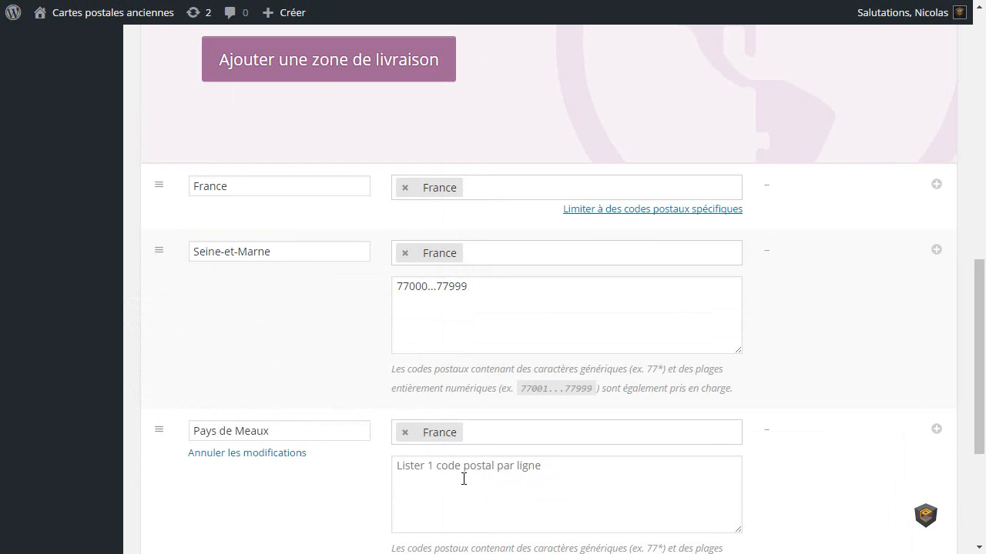
{"action": "left_click", "coordinate": [463, 479]}
{"action": "key", "text": "ctrl+v"}
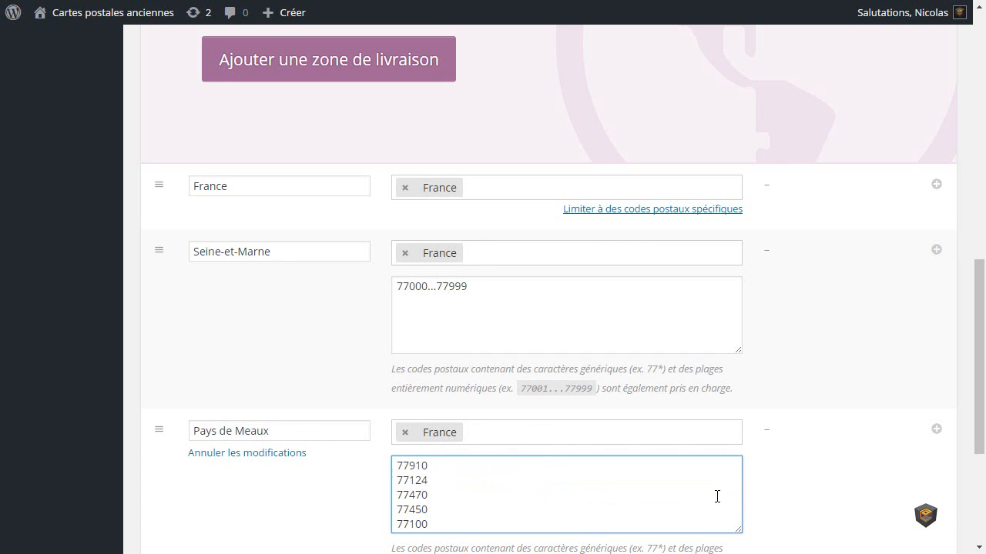
{"action": "left_click_drag", "start_coordinate": [981, 390], "coordinate": [981, 433]}
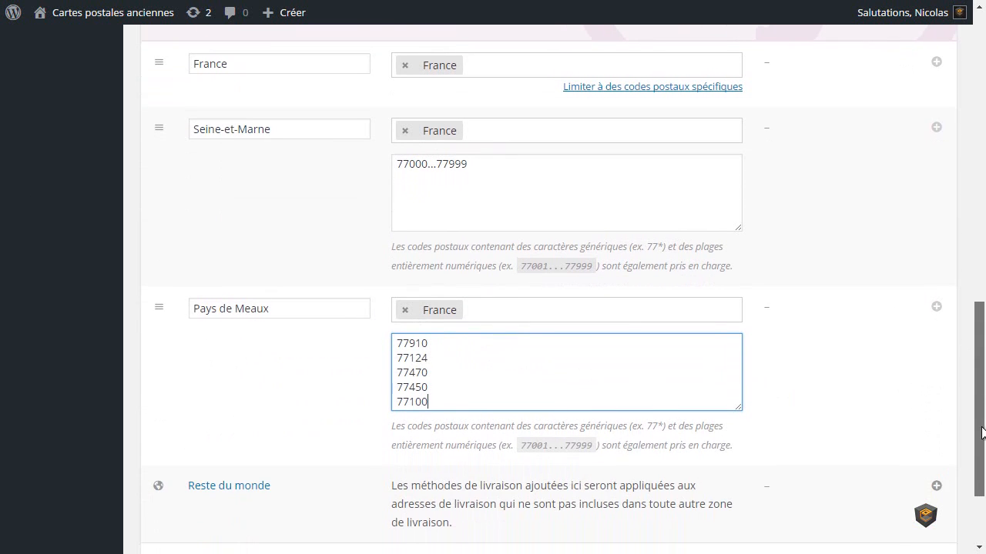
{"action": "left_click_drag", "start_coordinate": [737, 408], "coordinate": [738, 426]}
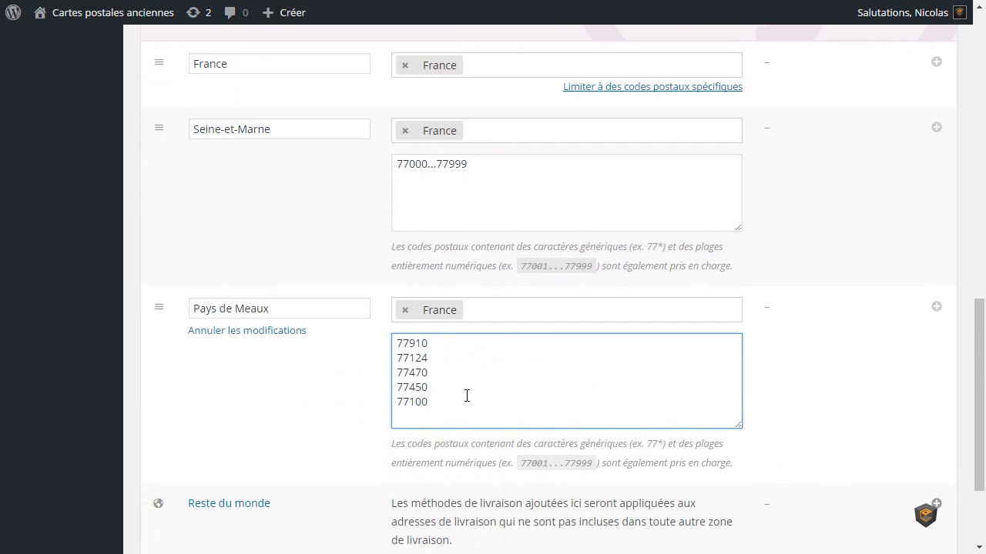
Check the three new shipping zones and save the changes.
{"action": "left_click_drag", "start_coordinate": [979, 363], "coordinate": [979, 325]}
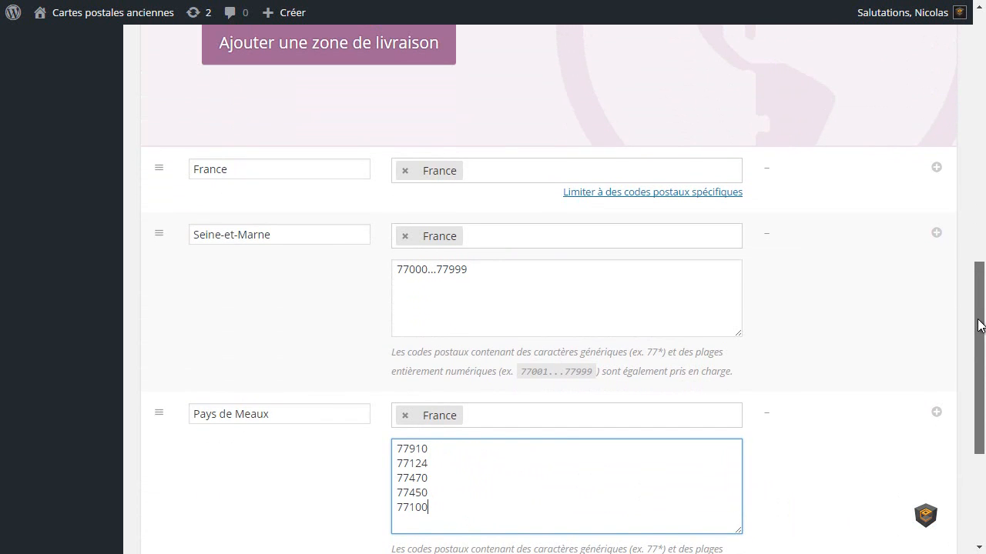
{"action": "left_click_drag", "start_coordinate": [980, 325], "coordinate": [979, 415]}
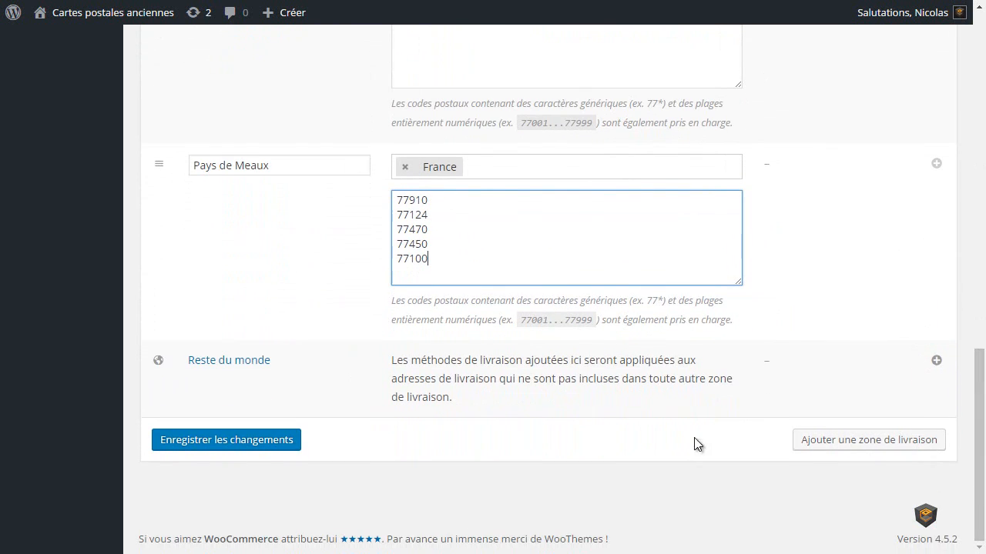
{"action": "left_click", "coordinate": [227, 445]}
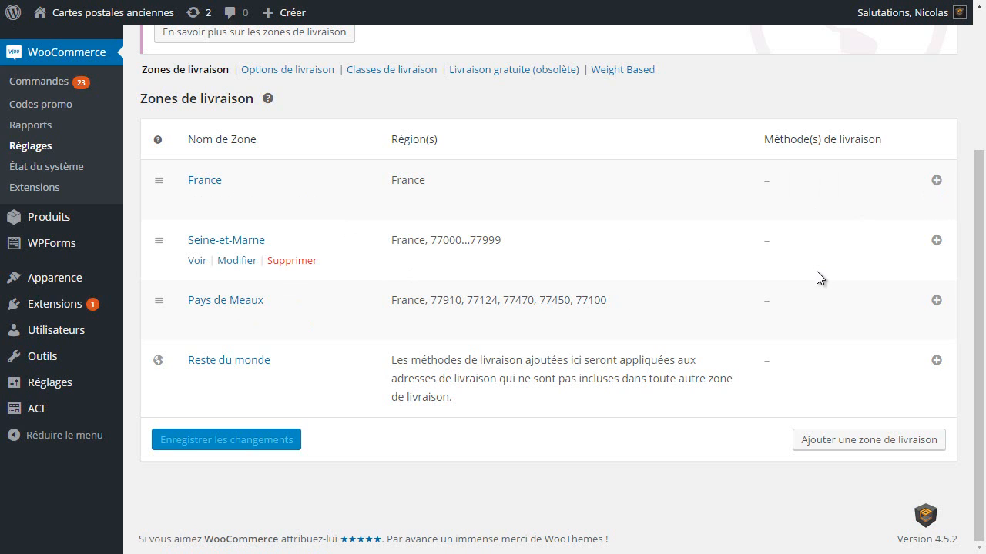
Add a Forfait shipping method to the France zone, set its cost to 20 and save it.
{"action": "left_click", "coordinate": [936, 182]}
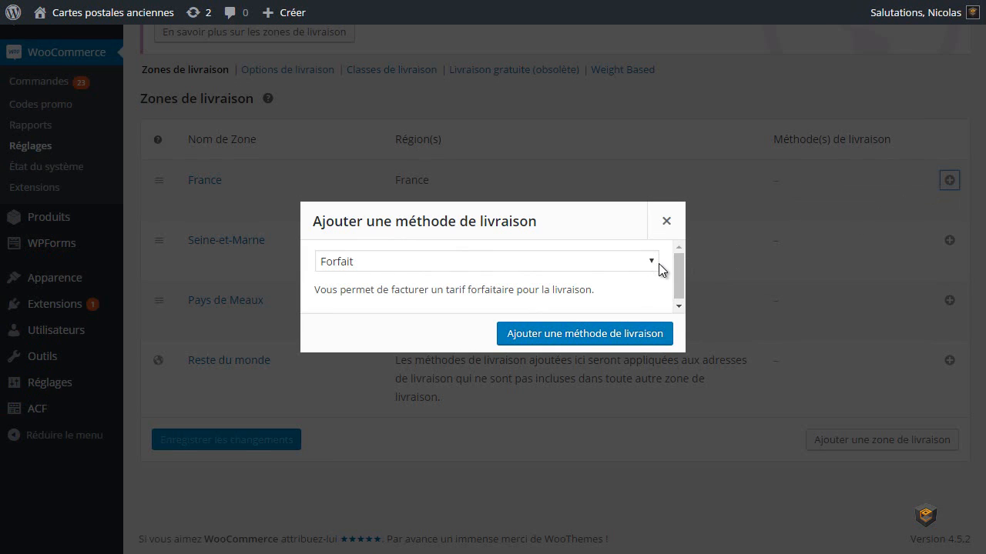
{"action": "left_click", "coordinate": [589, 336]}
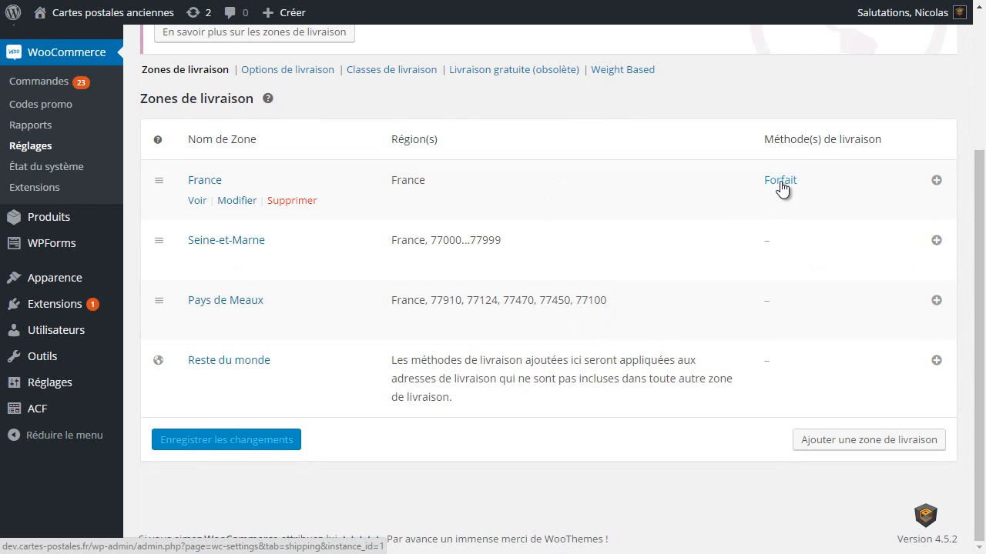
{"action": "left_click", "coordinate": [780, 181]}
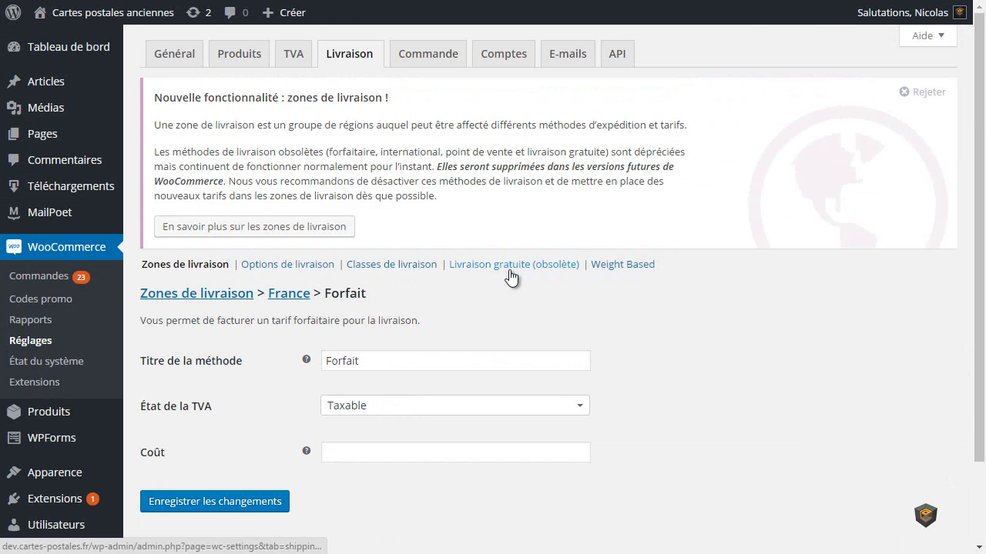
{"action": "left_click", "coordinate": [378, 454]}
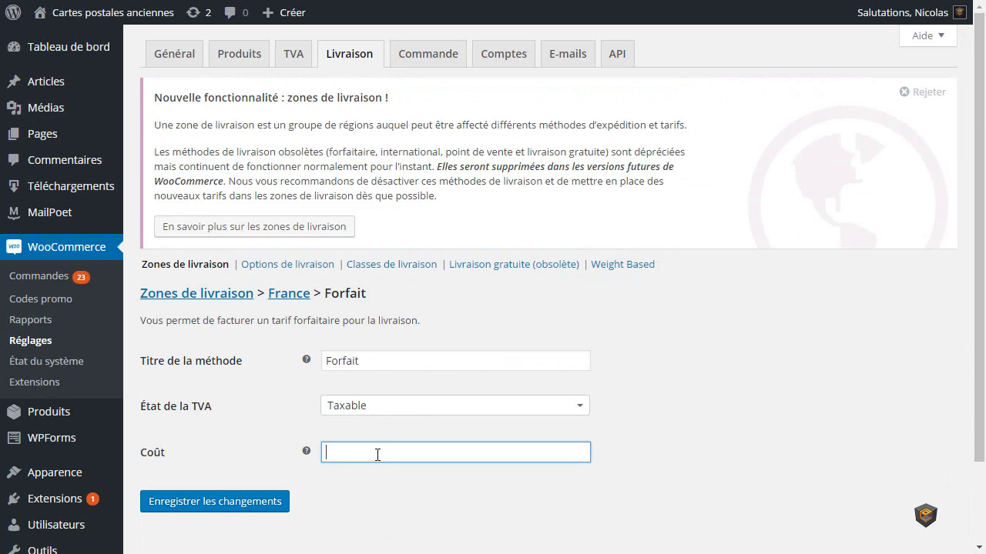
{"action": "type", "text": "20"}
{"action": "left_click", "coordinate": [204, 502]}
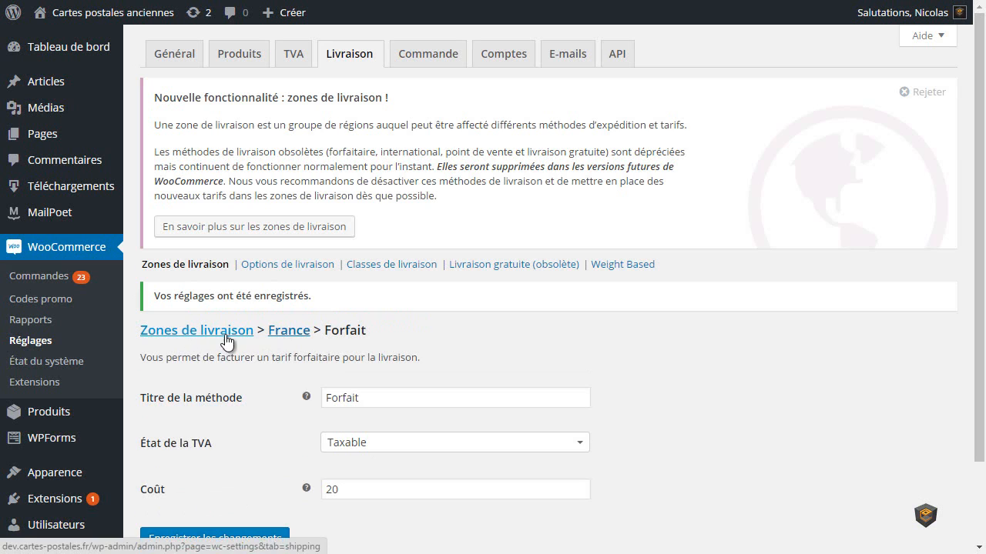
{"action": "left_click", "coordinate": [184, 333]}
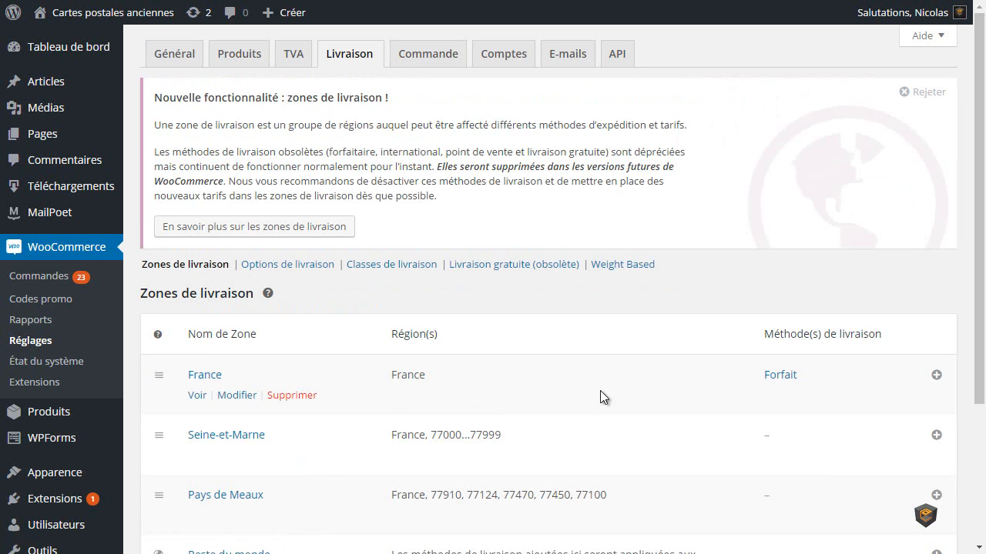
Give the Seine-et-Marne zone a Forfait shipping method with a cost of 10 and save it.
{"action": "left_click", "coordinate": [936, 435]}
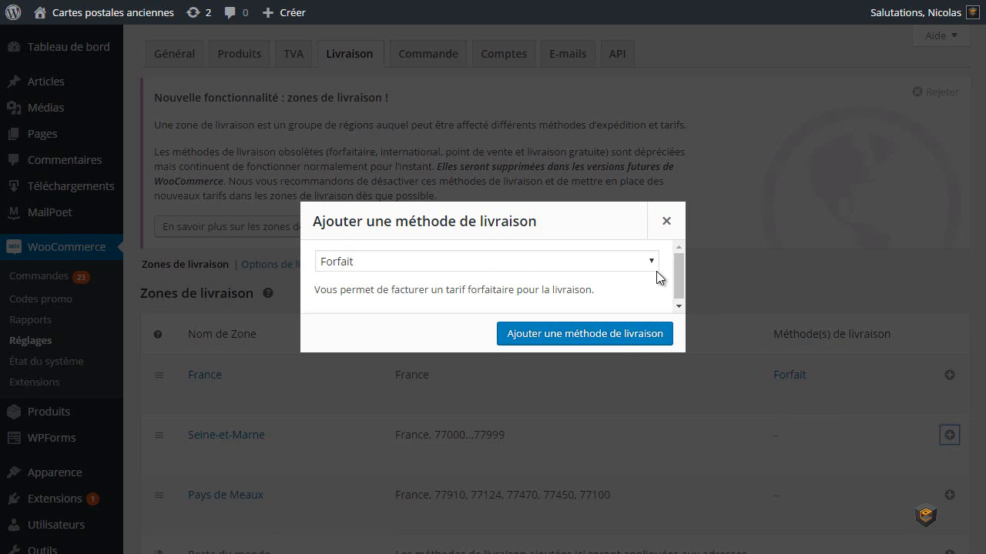
{"action": "left_click", "coordinate": [583, 334]}
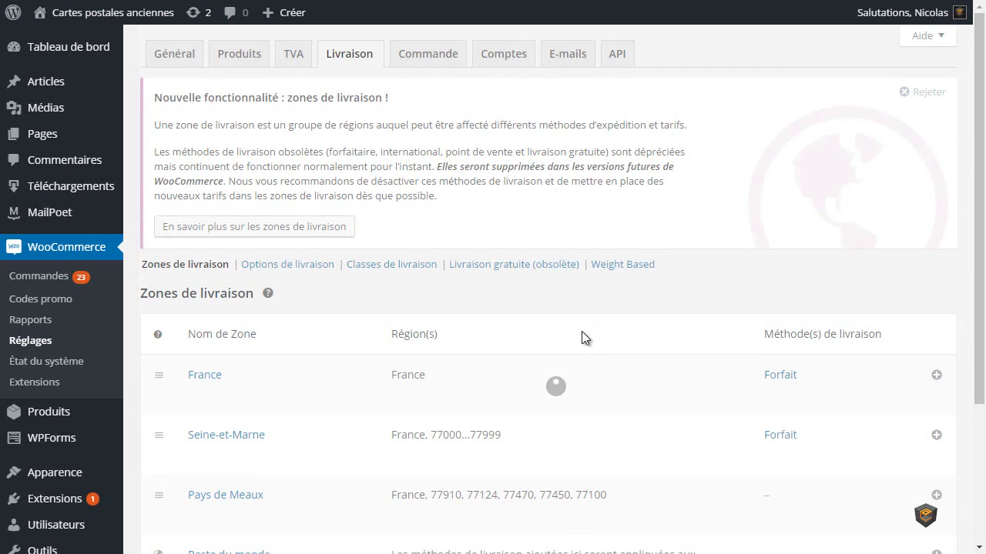
{"action": "left_click", "coordinate": [777, 436]}
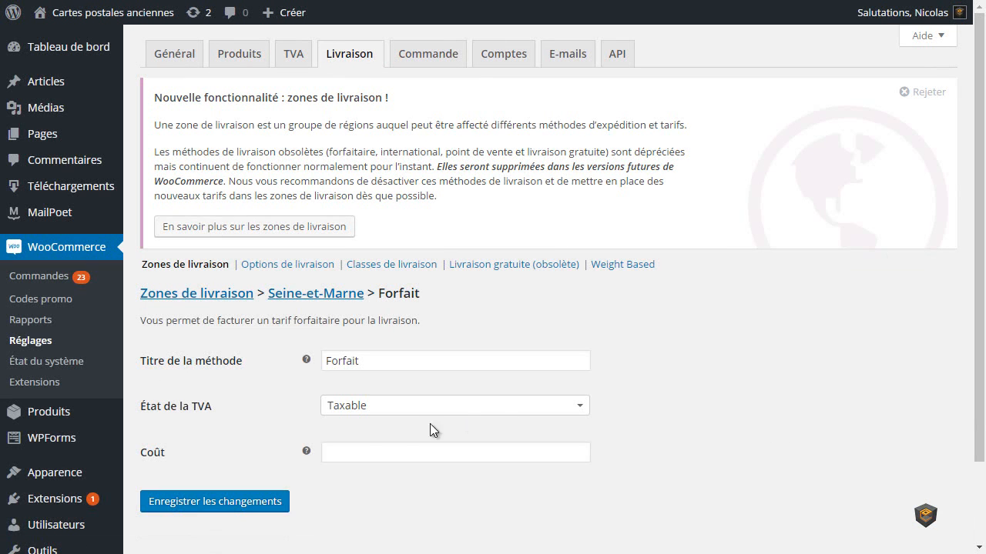
{"action": "left_click", "coordinate": [369, 459]}
{"action": "type", "text": "10"}
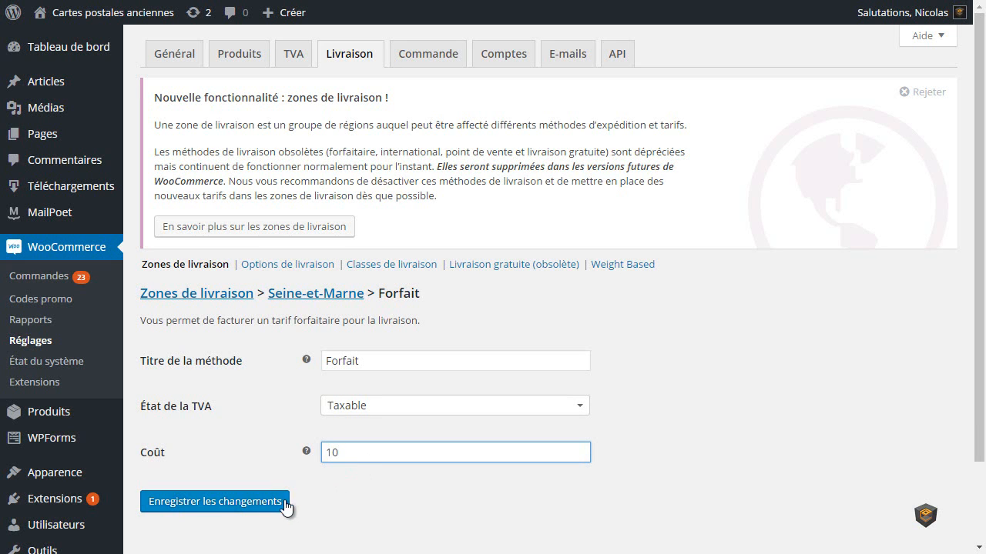
{"action": "left_click", "coordinate": [212, 502]}
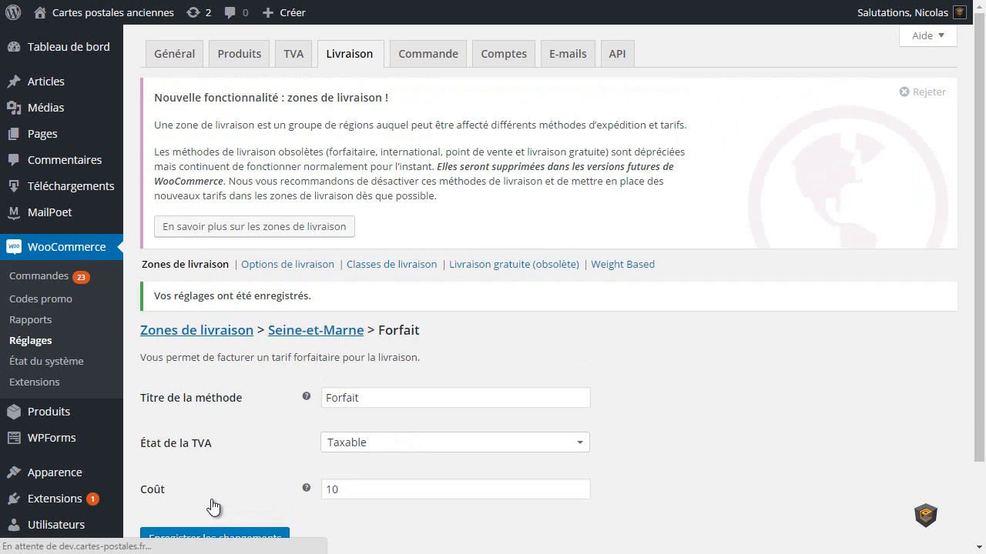
{"action": "left_click", "coordinate": [194, 331]}
Add a Forfait shipping method costing 5 to the Pays de Meaux zone and save the settings.
{"action": "scroll", "coordinate": [717, 395], "scroll_direction": "down", "scroll_amount": 2}
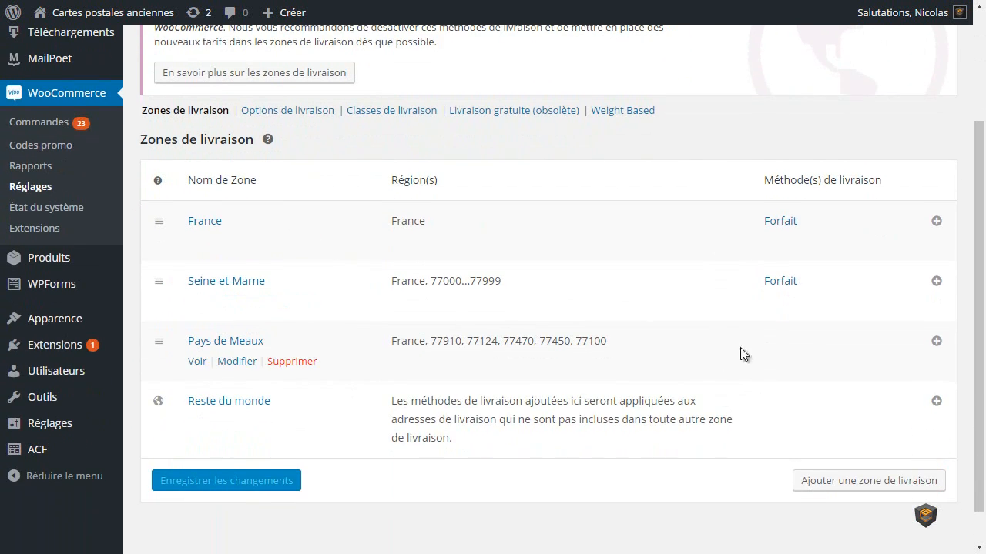
{"action": "left_click", "coordinate": [936, 342]}
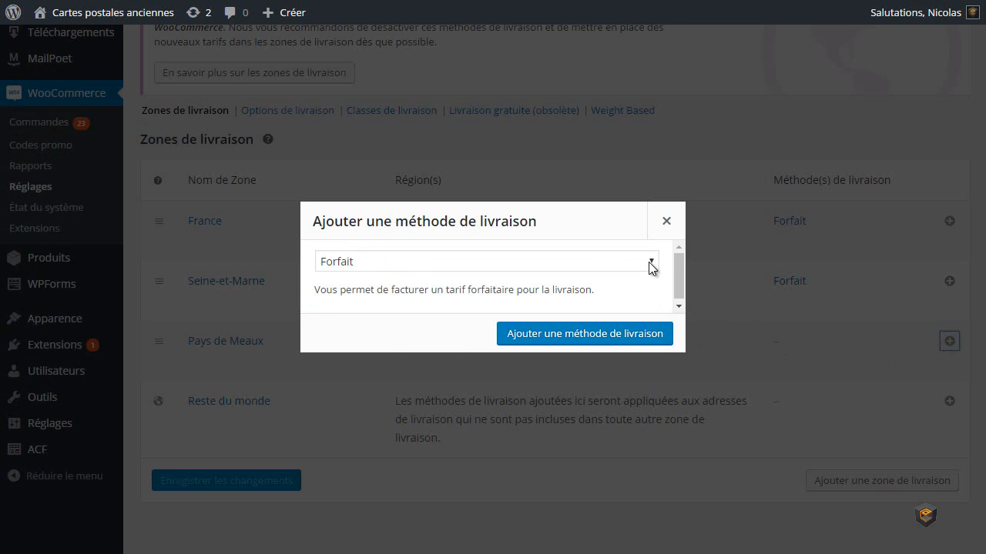
{"action": "left_click", "coordinate": [597, 337]}
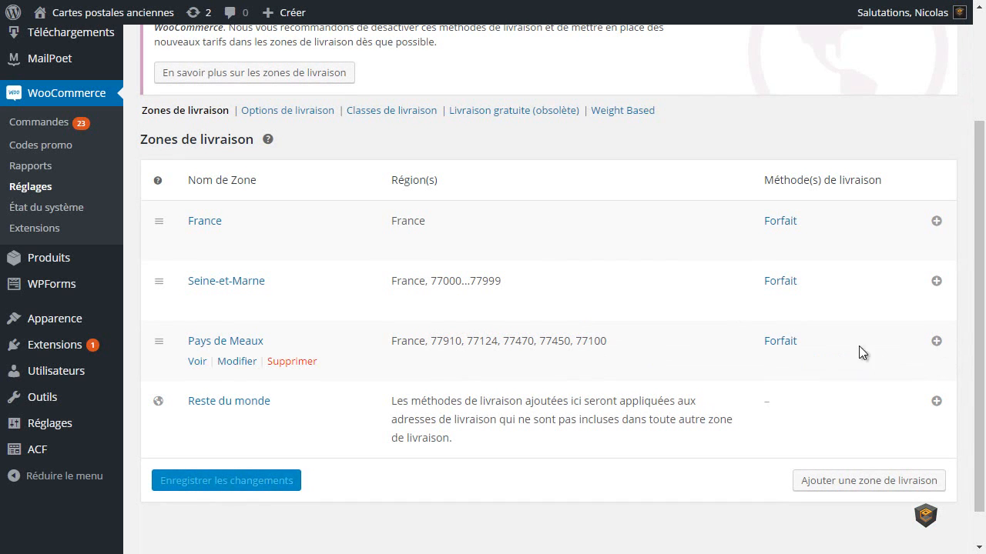
{"action": "left_click", "coordinate": [782, 344]}
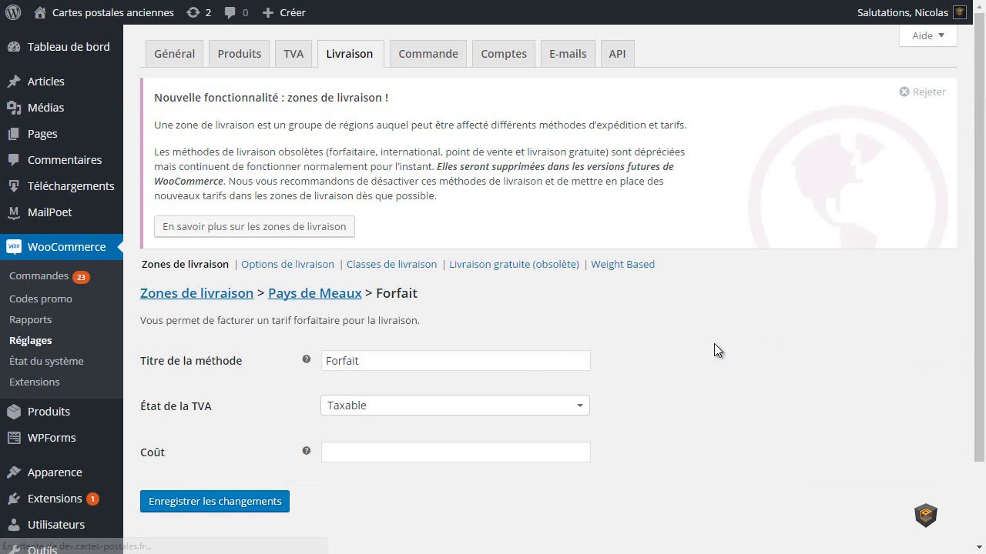
{"action": "left_click", "coordinate": [358, 454]}
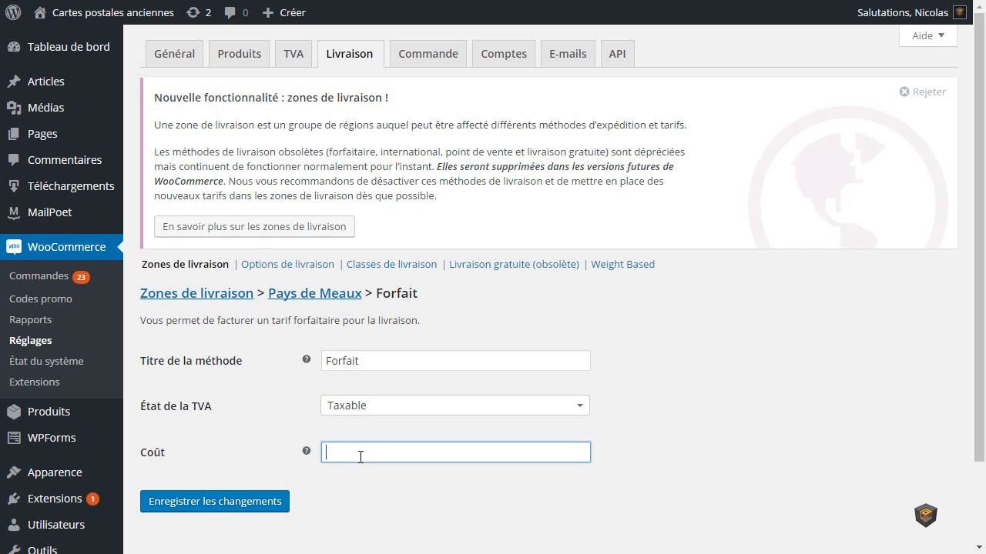
{"action": "type", "text": "5"}
{"action": "left_click", "coordinate": [202, 500]}
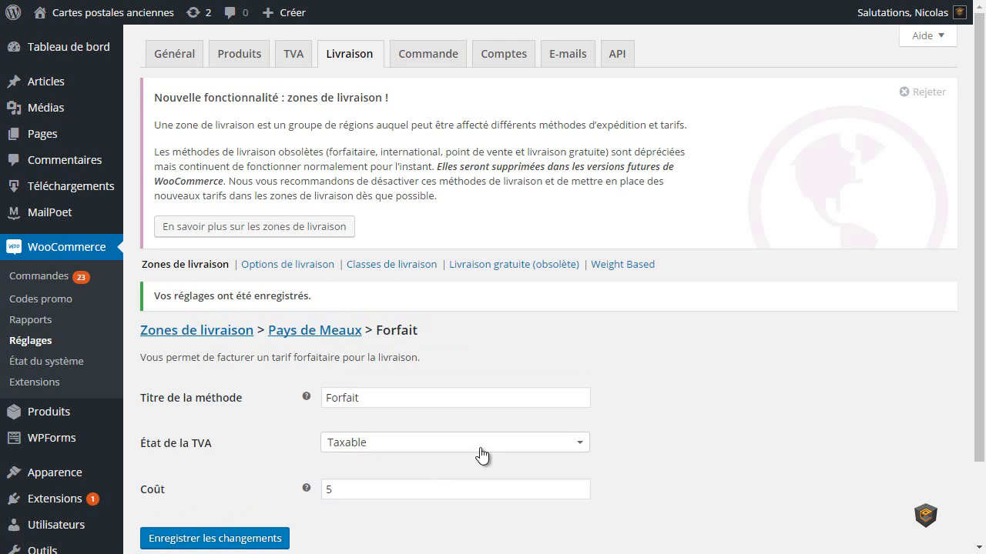
{"action": "left_click", "coordinate": [219, 331]}
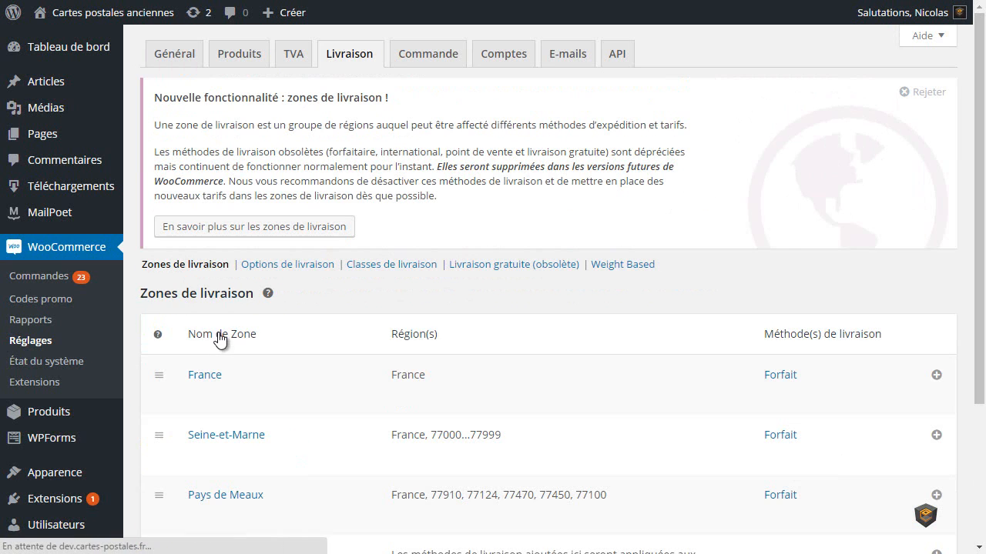
Add Point de vente as a further shipping method for the Pays de Meaux zone.
{"action": "left_click", "coordinate": [936, 495]}
{"action": "left_click", "coordinate": [646, 261]}
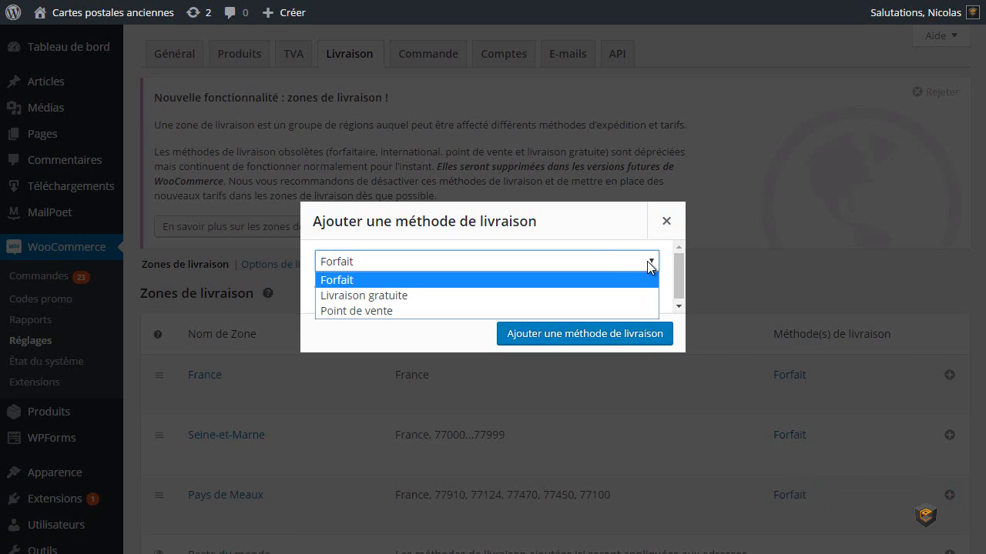
{"action": "left_click", "coordinate": [375, 311]}
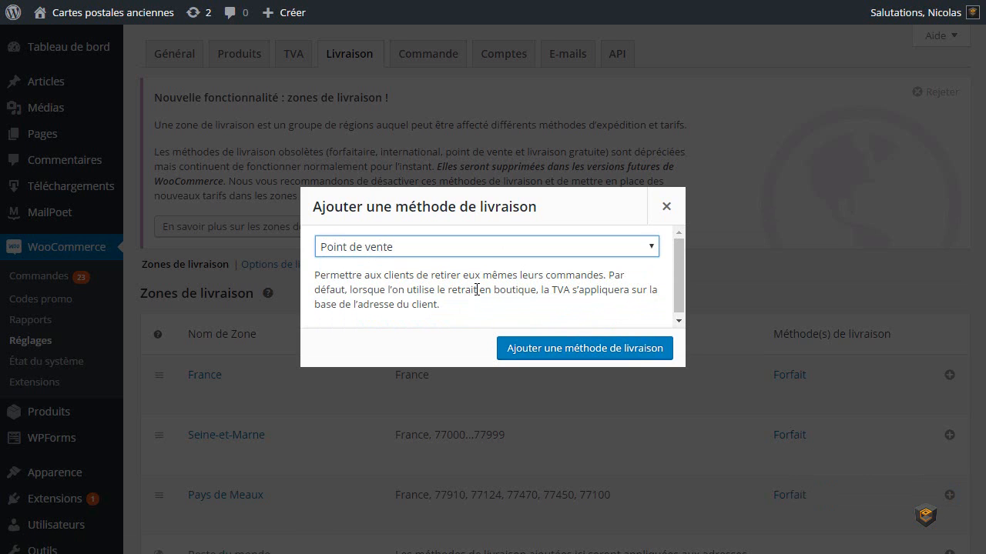
{"action": "left_click", "coordinate": [581, 351]}
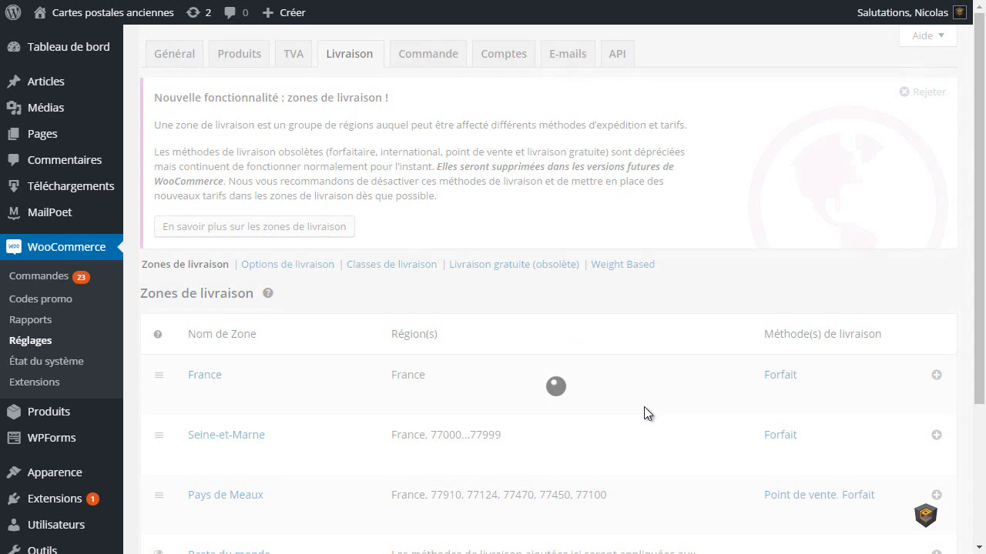
Add the Livraison gratuite shipping method to the Seine-et-Marne zone.
{"action": "scroll", "coordinate": [979, 329], "scroll_direction": "down", "scroll_amount": 3}
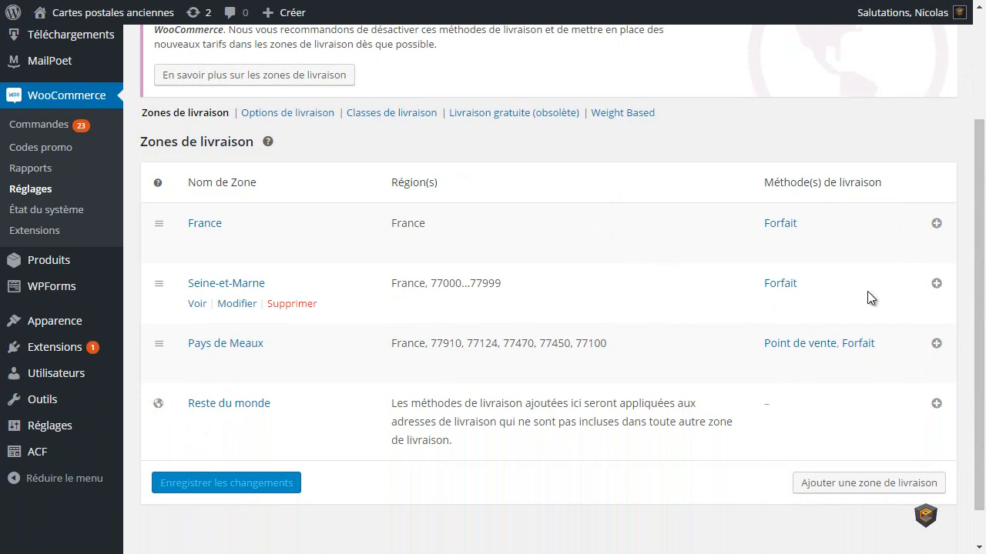
{"action": "left_click", "coordinate": [937, 284]}
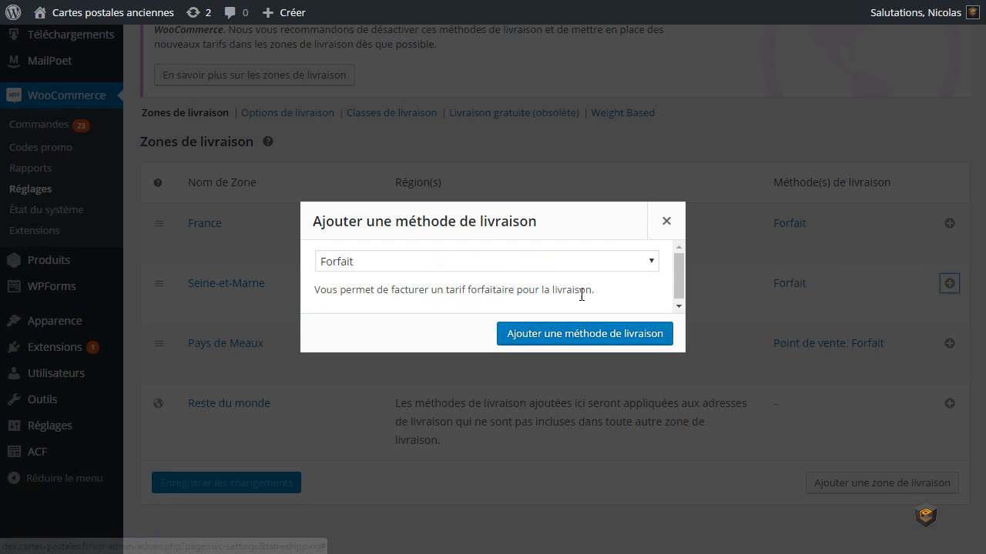
{"action": "left_click", "coordinate": [649, 263]}
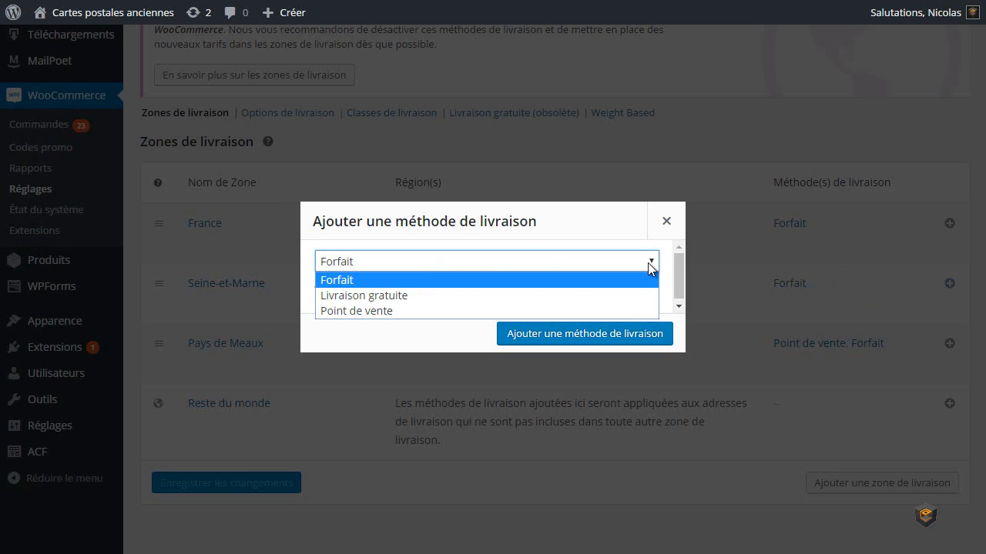
{"action": "left_click", "coordinate": [346, 295]}
{"action": "left_click", "coordinate": [571, 341]}
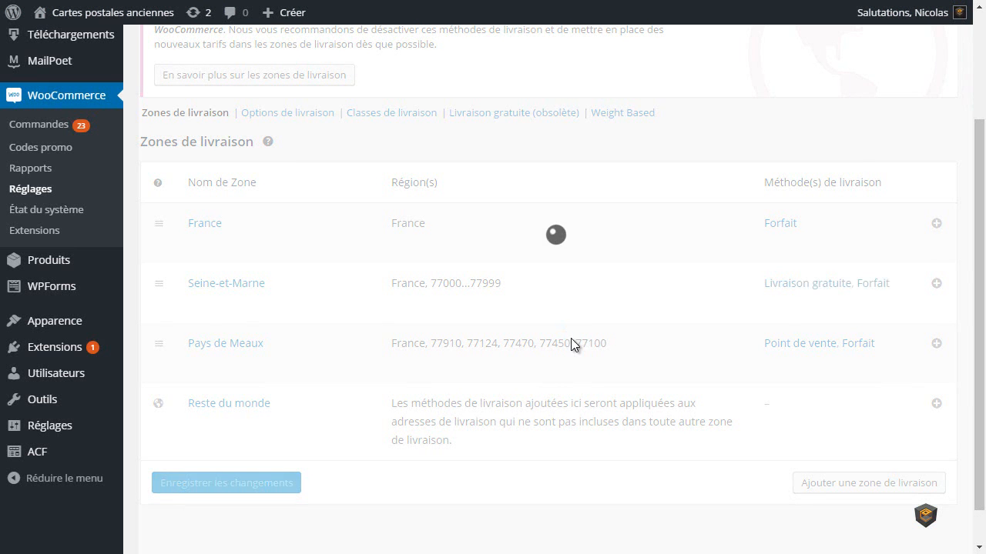
Add the Livraison gratuite shipping method to the France zone.
{"action": "left_click", "coordinate": [937, 223]}
{"action": "left_click", "coordinate": [652, 261]}
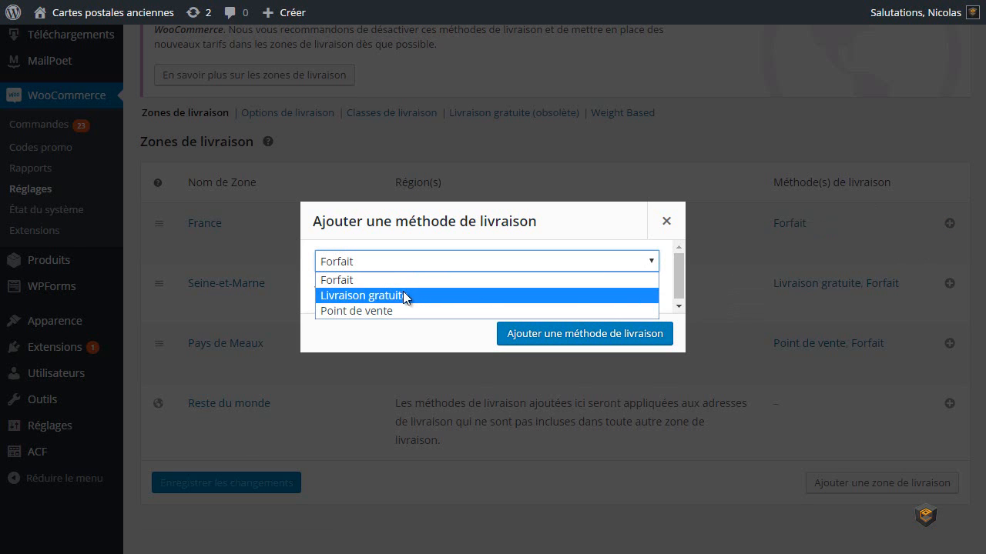
{"action": "left_click", "coordinate": [372, 295]}
{"action": "left_click", "coordinate": [551, 339]}
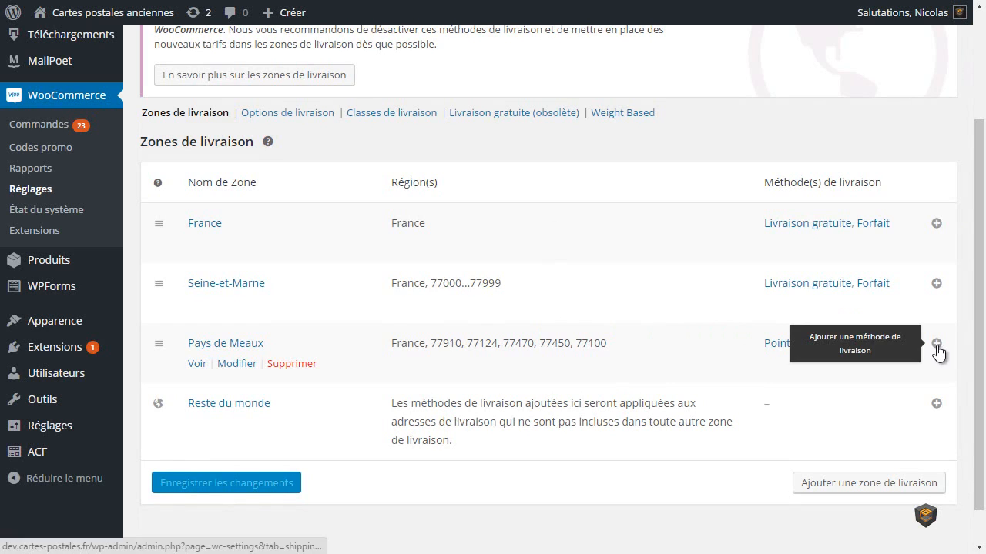
Add the Livraison gratuite shipping method to the Pays de Meaux zone.
{"action": "left_click", "coordinate": [948, 345]}
{"action": "left_click", "coordinate": [650, 262]}
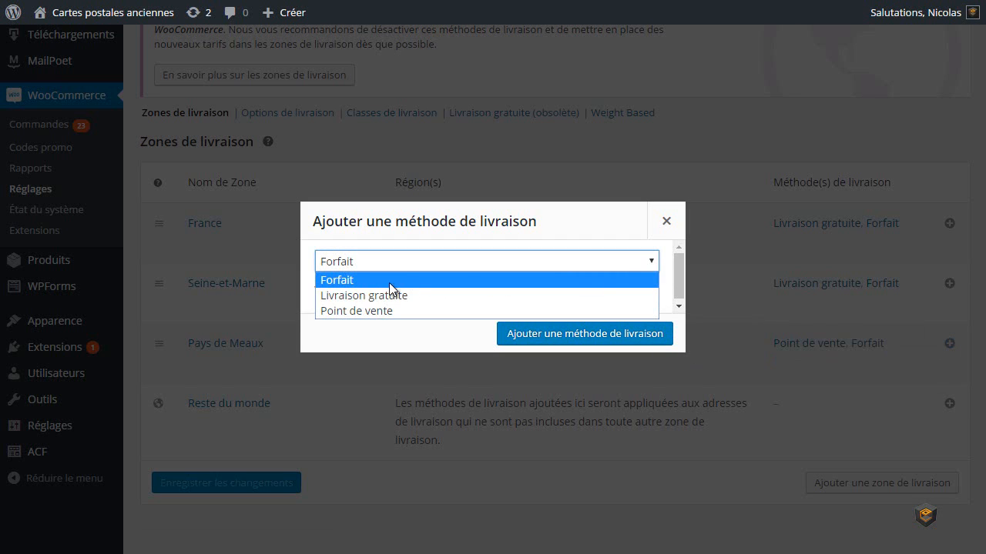
{"action": "left_click", "coordinate": [352, 297]}
{"action": "left_click", "coordinate": [542, 343]}
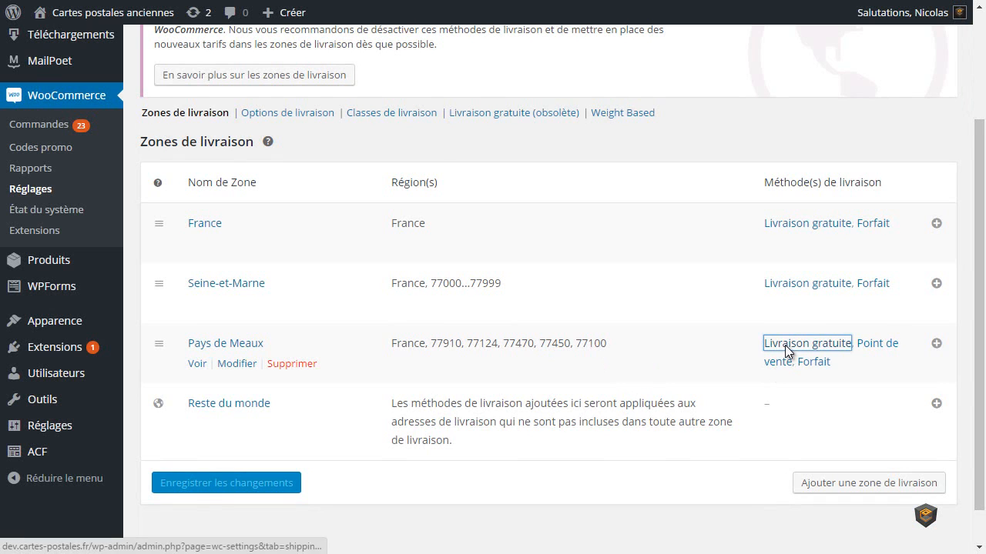
Make Livraison gratuite for Pays de Meaux require Montant minimum de commande with an amount of 200, and save.
{"action": "left_click", "coordinate": [786, 345]}
{"action": "left_click", "coordinate": [576, 411]}
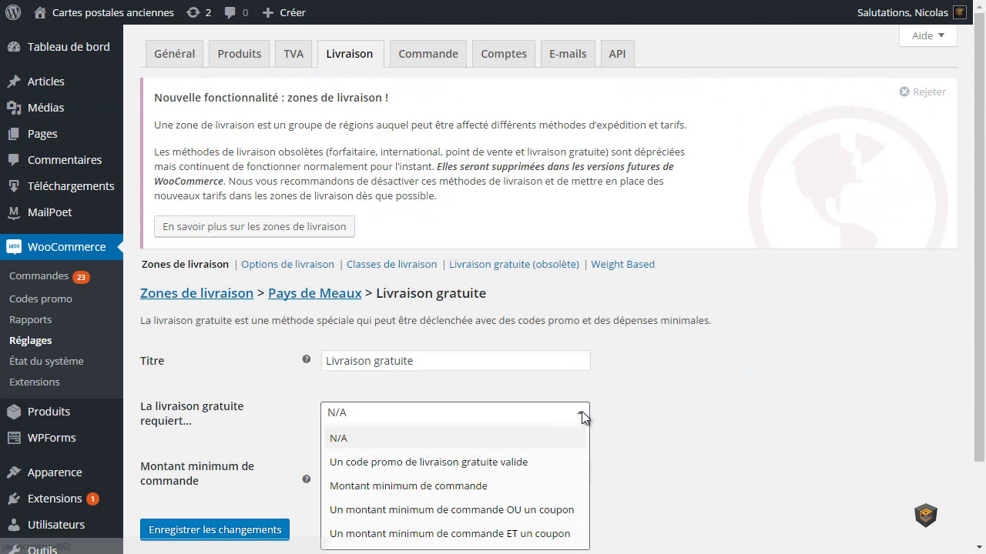
{"action": "left_click", "coordinate": [407, 487]}
{"action": "left_click", "coordinate": [361, 469]}
{"action": "double_click", "coordinate": [365, 466]}
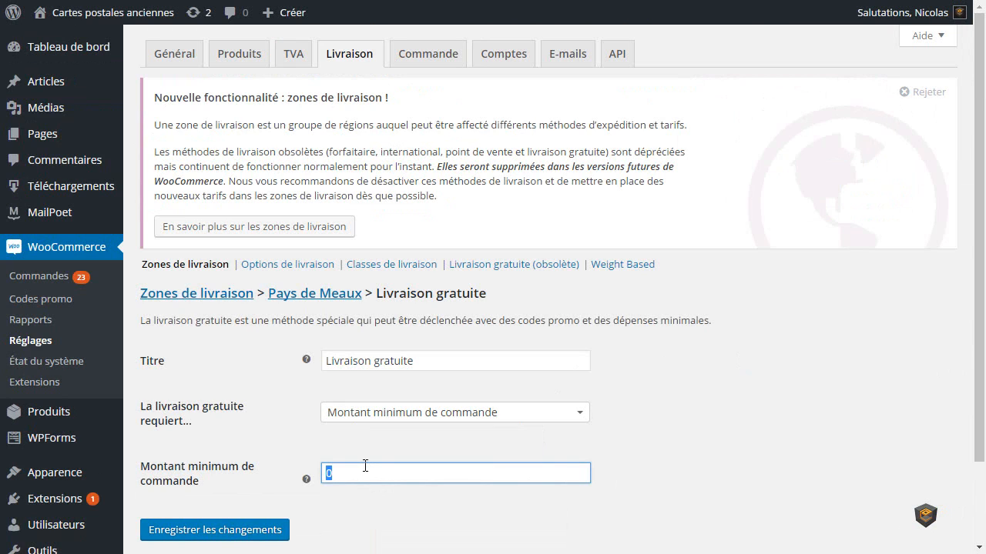
{"action": "type", "text": "200"}
{"action": "left_click", "coordinate": [223, 531]}
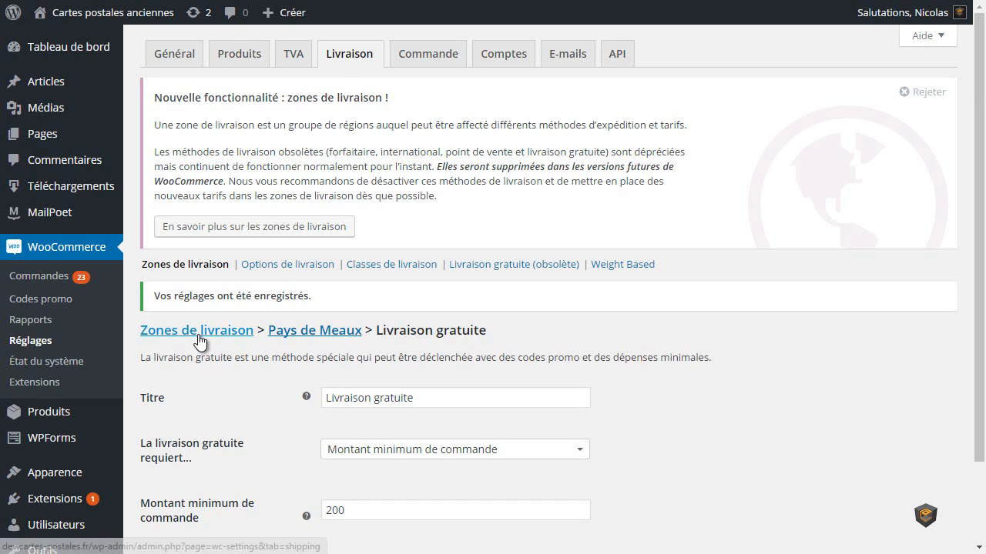
{"action": "left_click", "coordinate": [198, 334]}
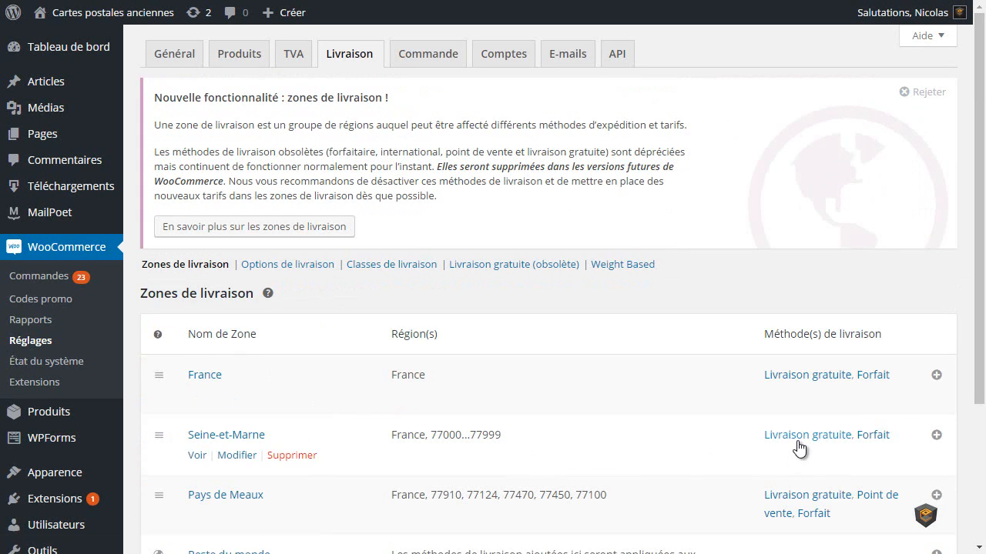
Make Livraison gratuite for Seine-et-Marne require Montant minimum de commande with an amount of 200, save, and return to the zone list.
{"action": "left_click", "coordinate": [799, 437]}
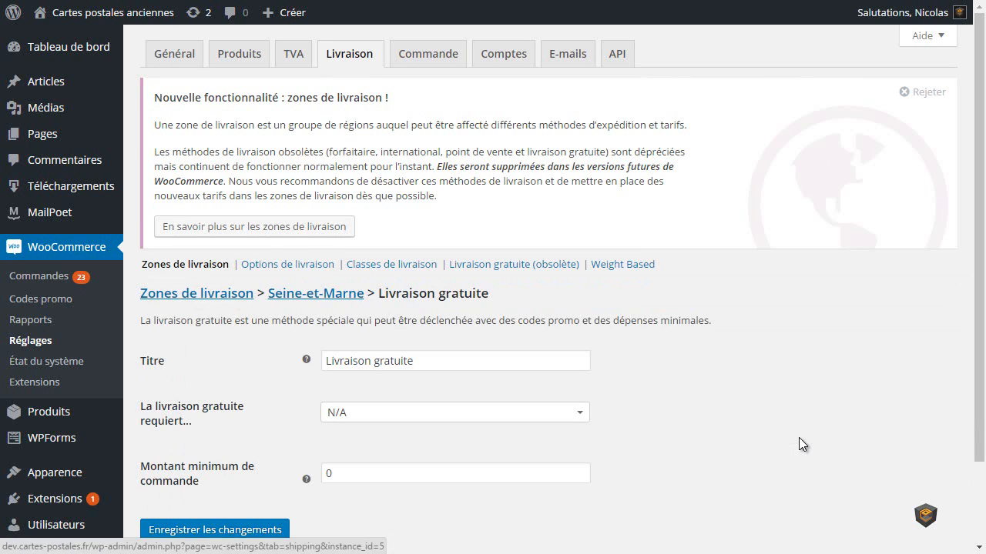
{"action": "left_click", "coordinate": [369, 422]}
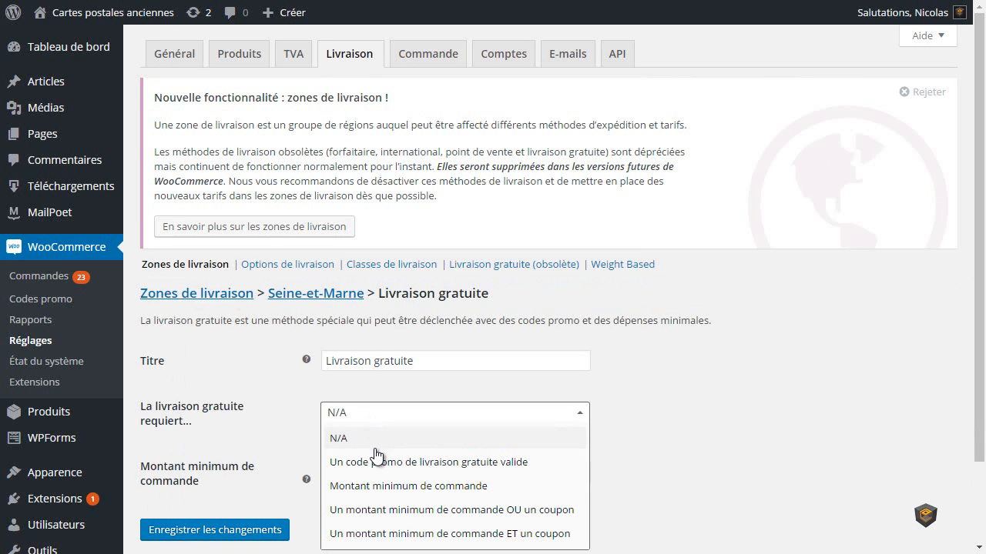
{"action": "left_click", "coordinate": [383, 486]}
{"action": "double_click", "coordinate": [366, 475]}
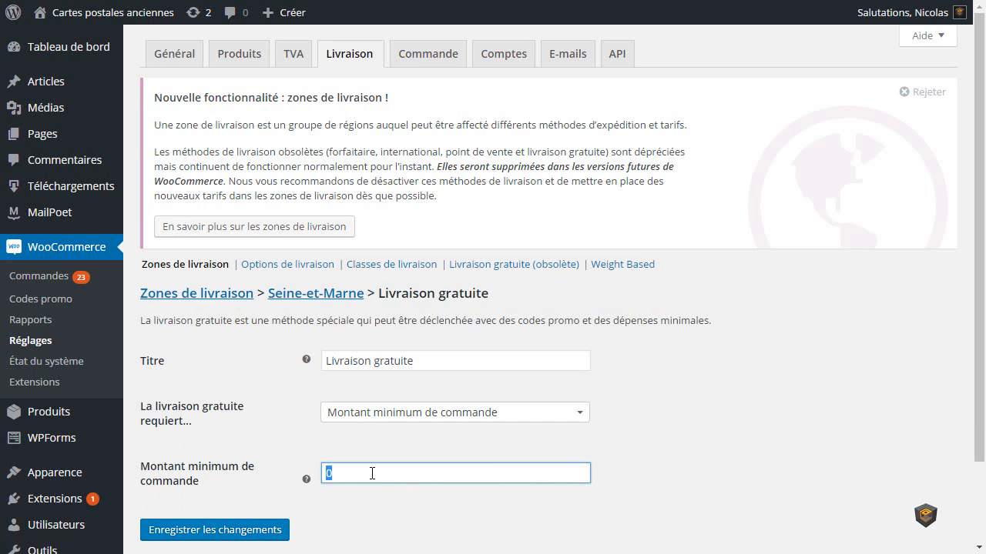
{"action": "type", "text": "200"}
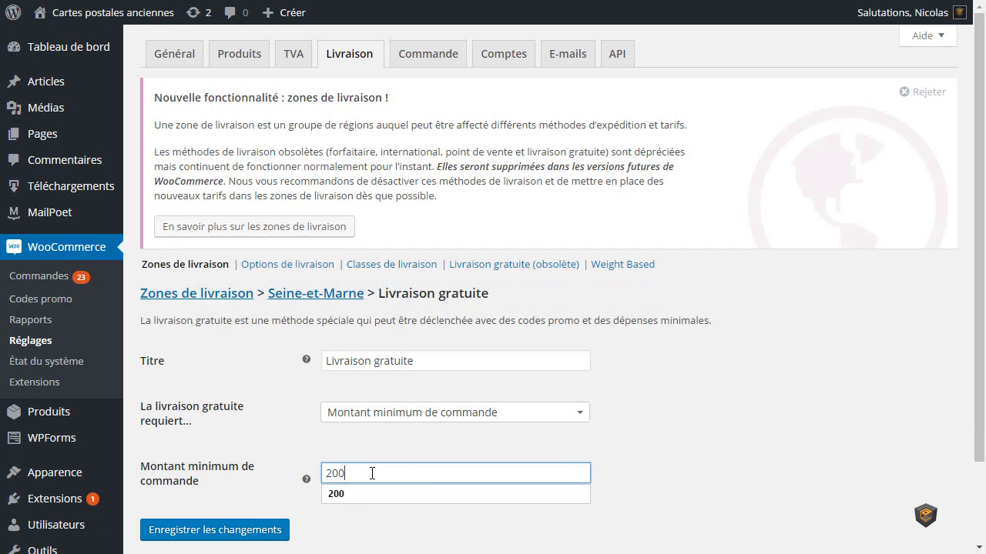
{"action": "left_click", "coordinate": [235, 530]}
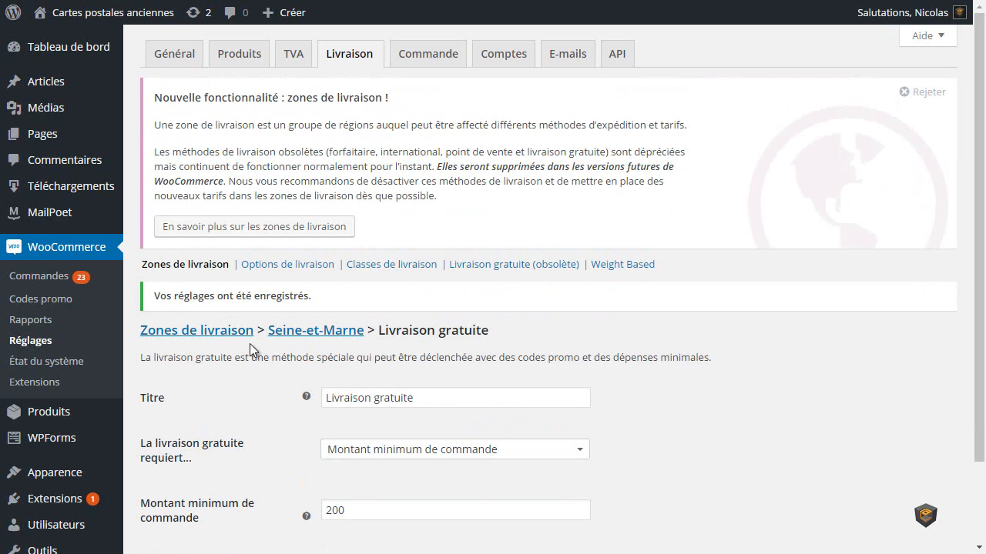
{"action": "left_click", "coordinate": [200, 334]}
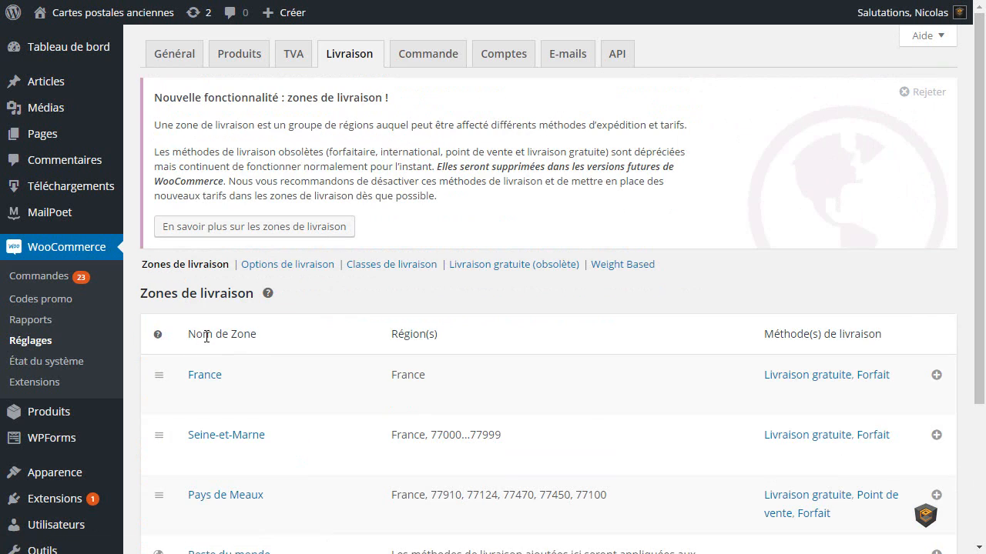
Make Livraison gratuite for France require Montant minimum de commande with an amount of 200, save, and return to the zone list.
{"action": "left_click", "coordinate": [800, 378]}
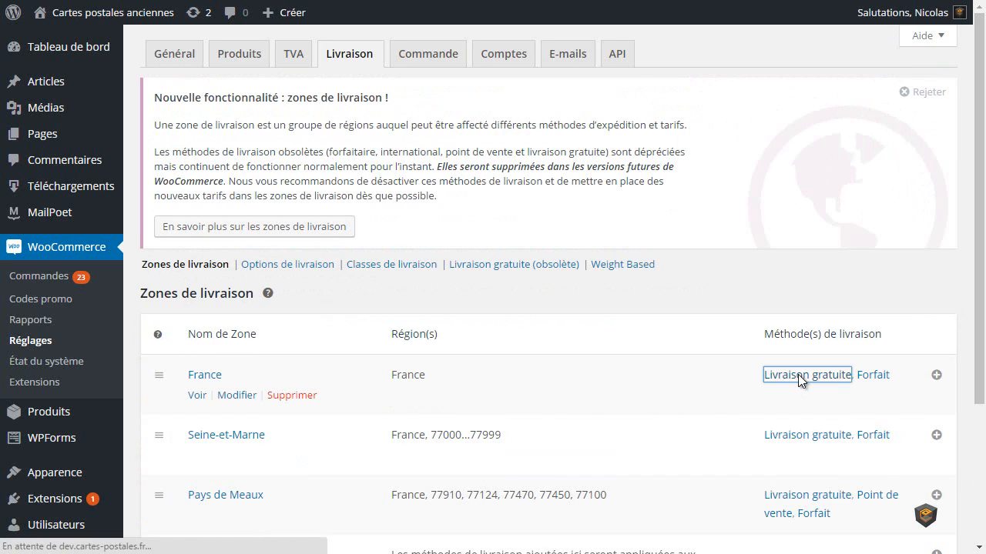
{"action": "double_click", "coordinate": [341, 475]}
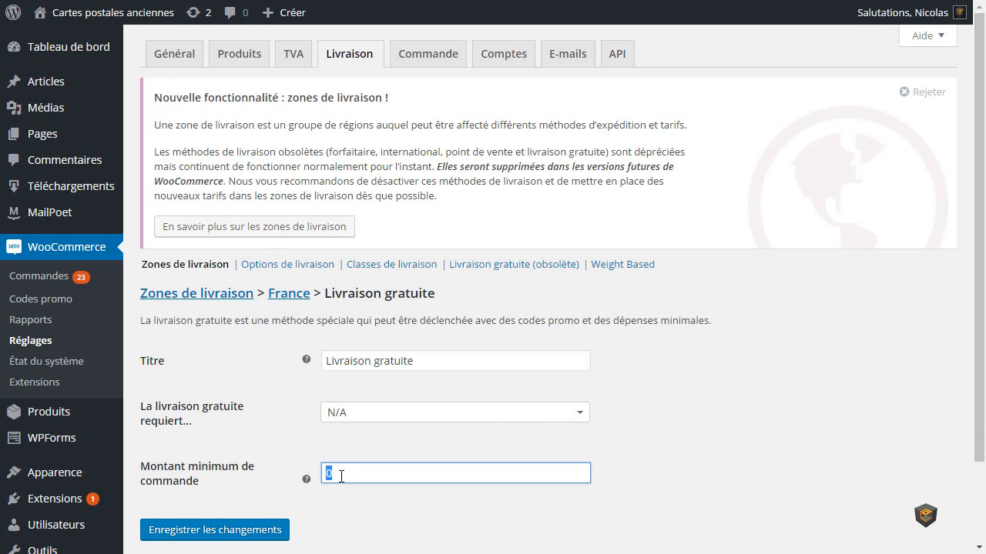
{"action": "type", "text": "200"}
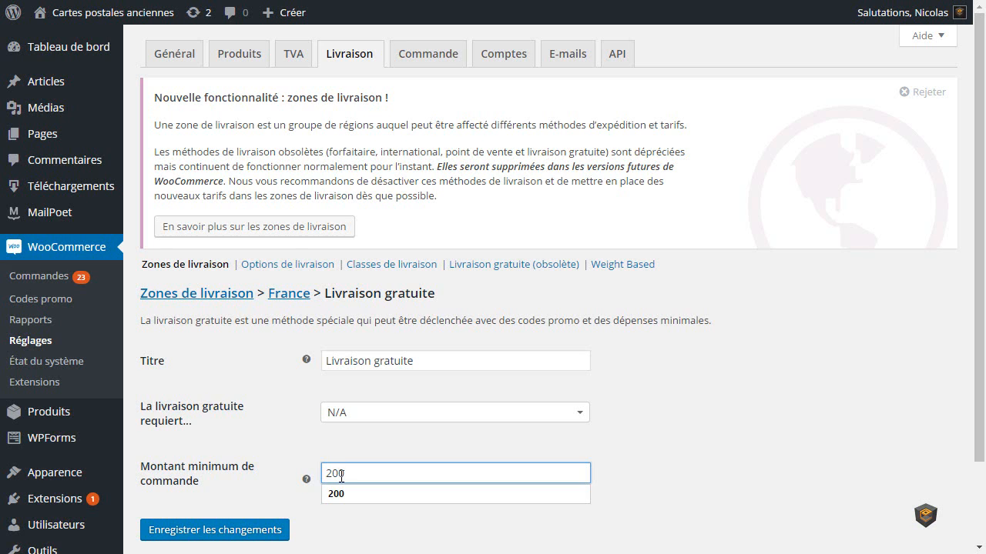
{"action": "left_click", "coordinate": [359, 413]}
{"action": "left_click", "coordinate": [366, 486]}
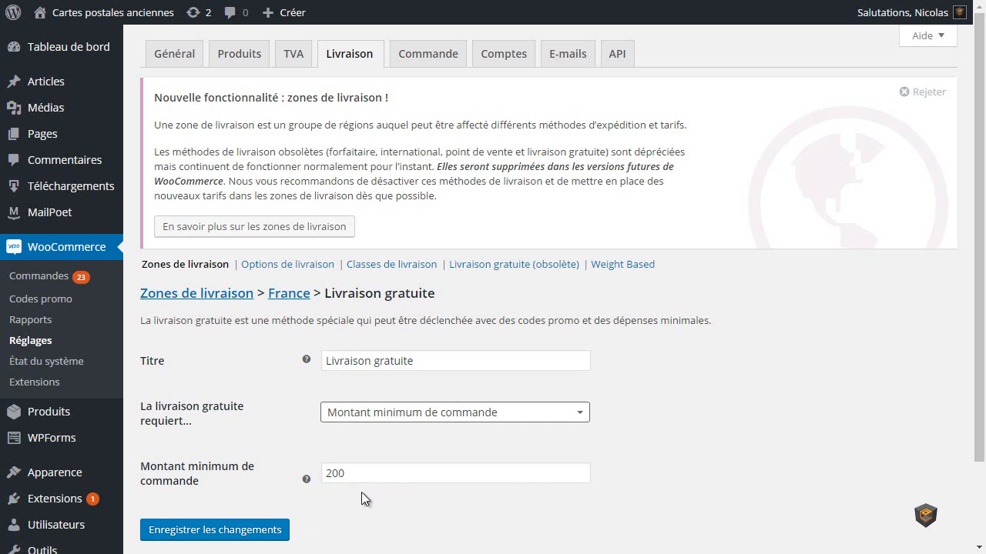
{"action": "left_click", "coordinate": [224, 529]}
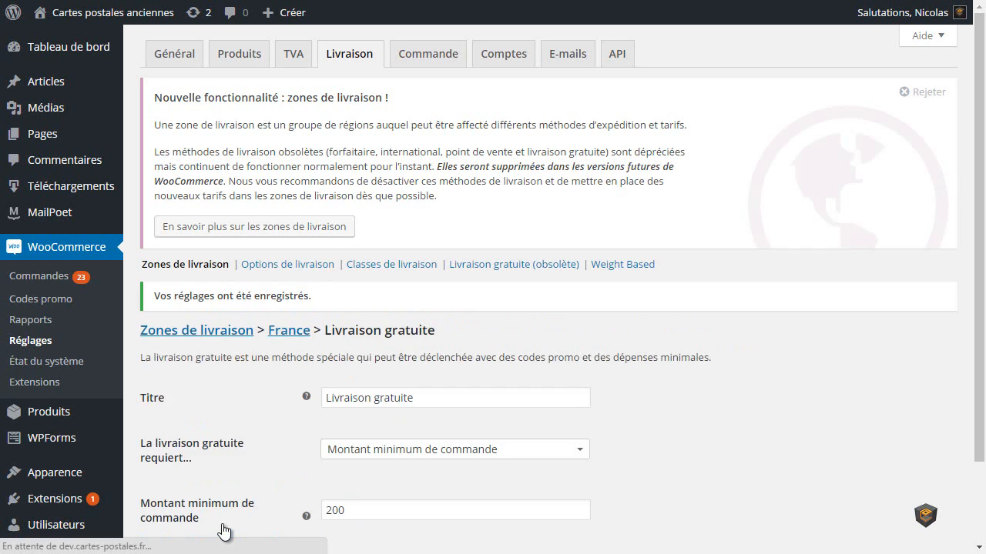
{"action": "left_click", "coordinate": [180, 331]}
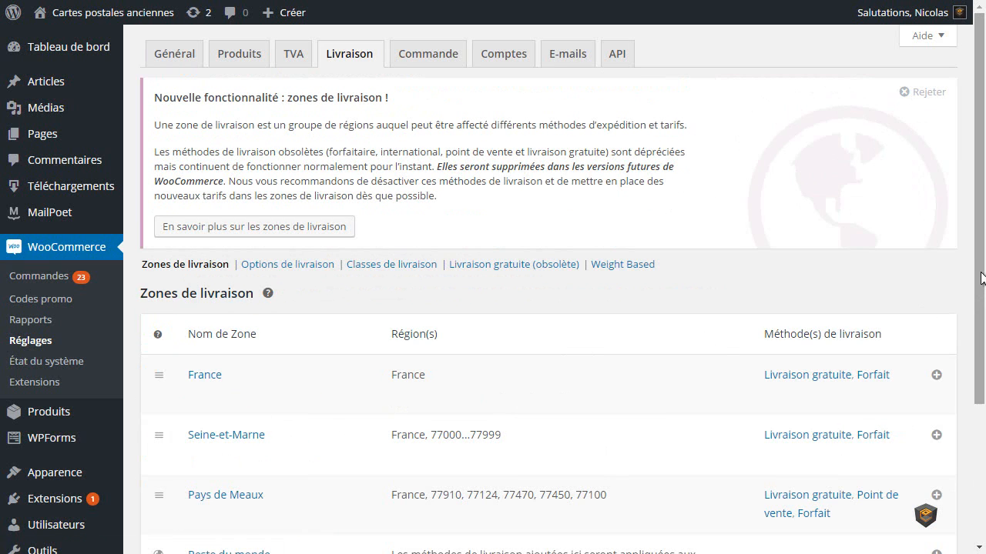
Reorder the shipping zones so that Pays de Meaux comes first, Seine-et-Marne second and France third.
{"action": "scroll", "coordinate": [979, 277], "scroll_direction": "down", "scroll_amount": 3}
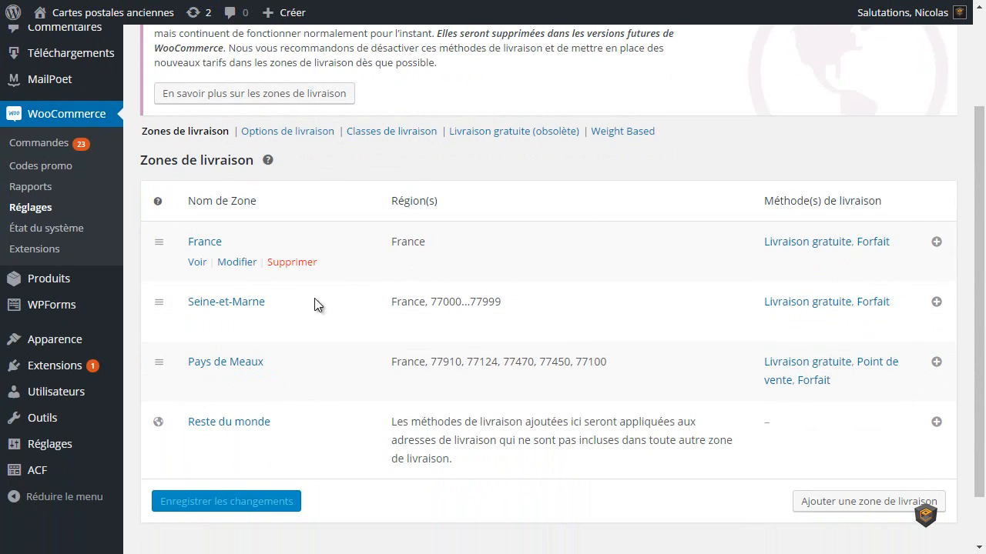
{"action": "left_click_drag", "start_coordinate": [159, 365], "coordinate": [159, 235]}
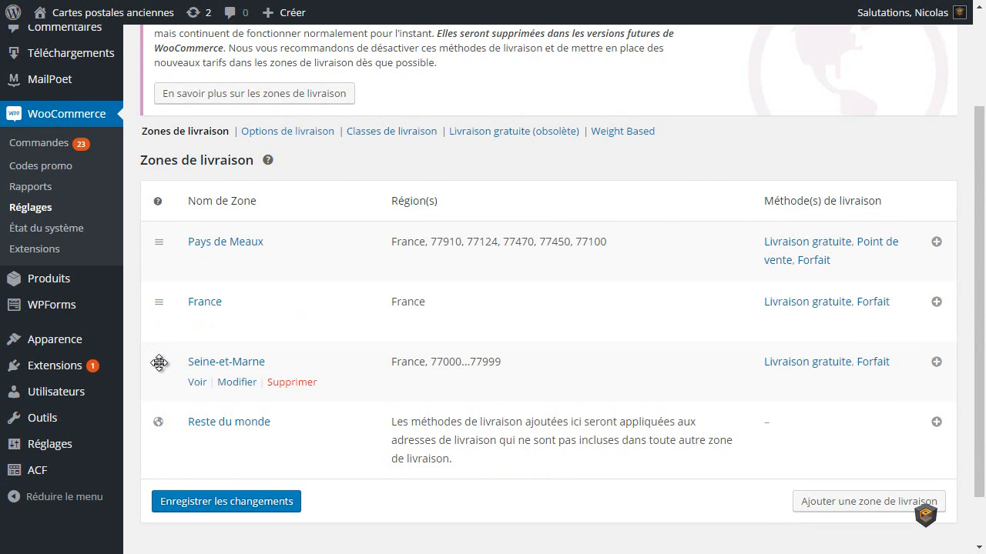
{"action": "left_click_drag", "start_coordinate": [155, 358], "coordinate": [158, 293]}
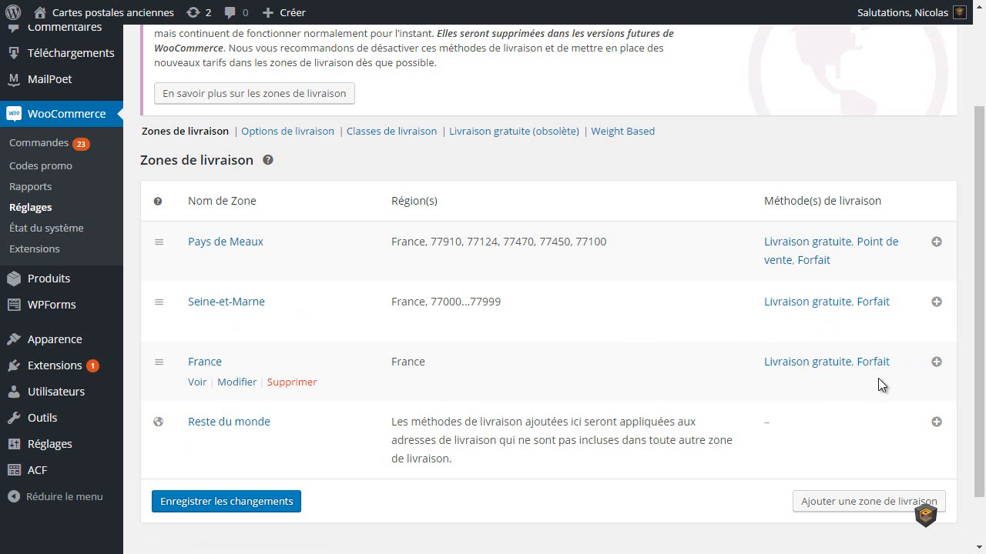
Switch to the storefront cart, examine its shipping options, and open the shipping cost calculator to check the destination country and postcode.
{"action": "left_click_drag", "start_coordinate": [978, 341], "coordinate": [976, 363]}
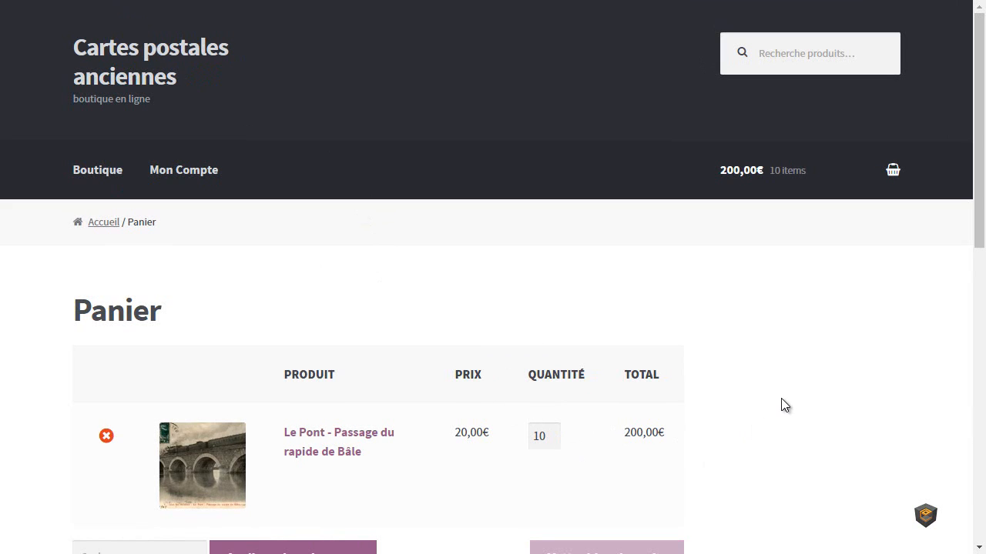
{"action": "scroll", "coordinate": [781, 398], "scroll_direction": "down", "scroll_amount": 4}
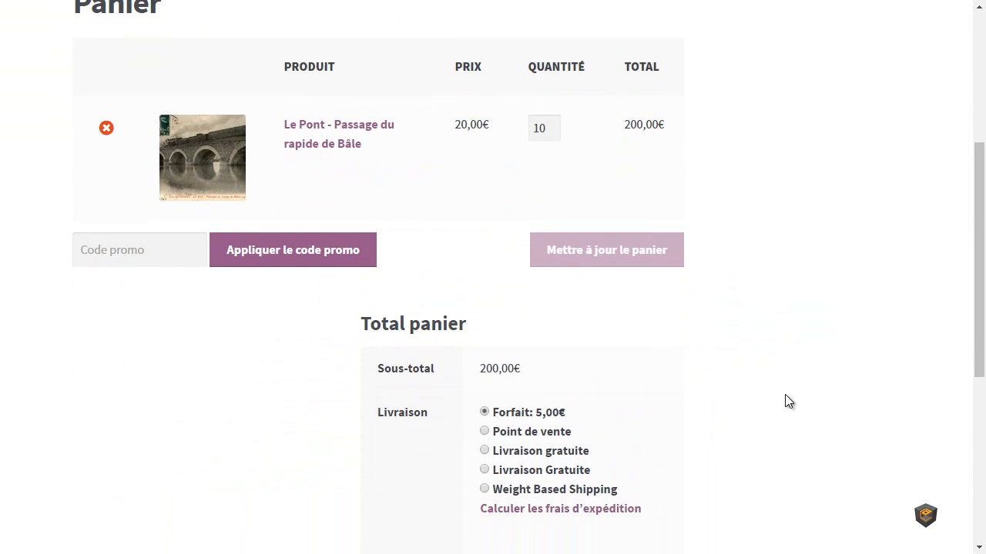
{"action": "scroll", "coordinate": [785, 400], "scroll_direction": "down", "scroll_amount": 2}
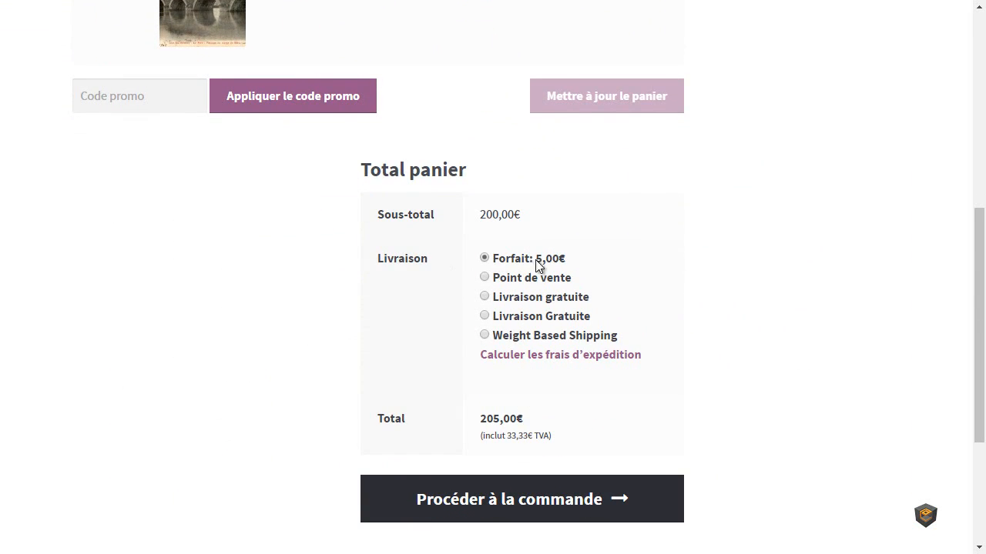
{"action": "left_click", "coordinate": [543, 355]}
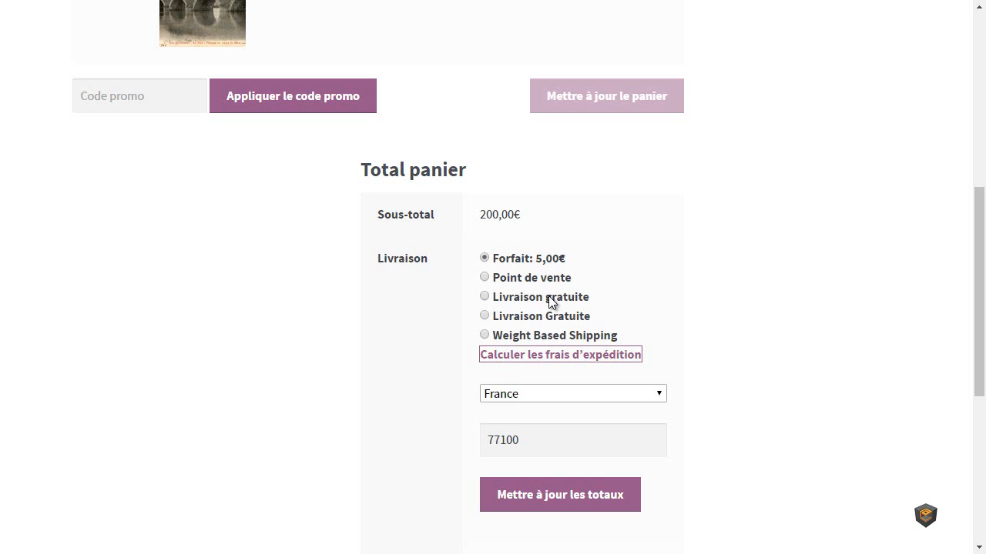
{"action": "scroll", "coordinate": [773, 303], "scroll_direction": "up", "scroll_amount": 3}
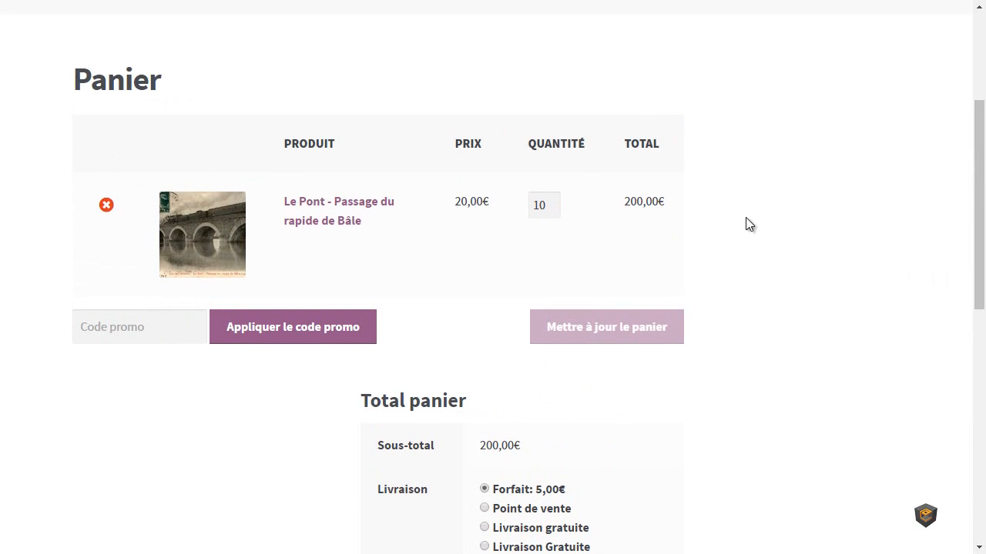
{"action": "scroll", "coordinate": [777, 298], "scroll_direction": "down", "scroll_amount": 2}
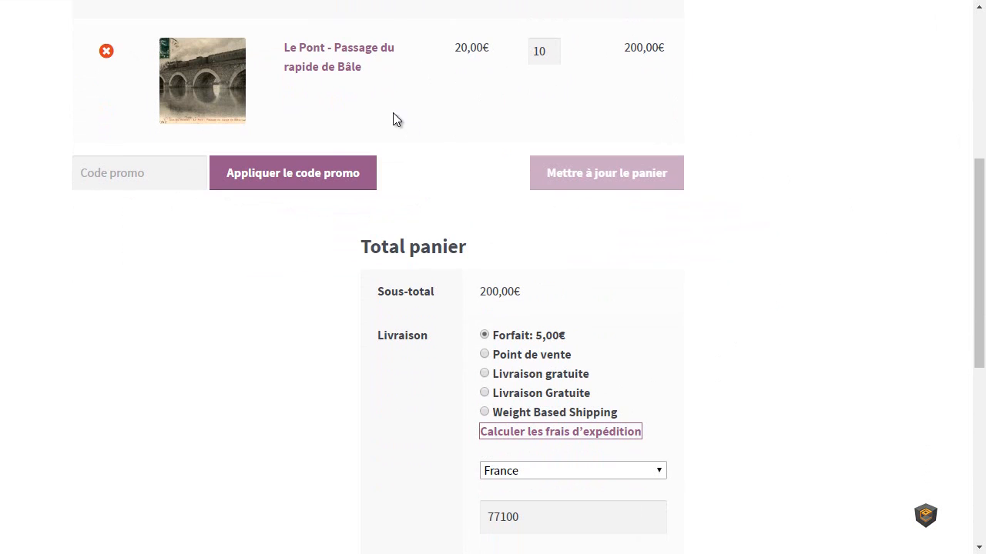
Check the Weight Based shipping rules in the WooCommerce settings, reopen the shipping zones, and switch back to the storefront cart.
{"action": "left_click", "coordinate": [185, 0]}
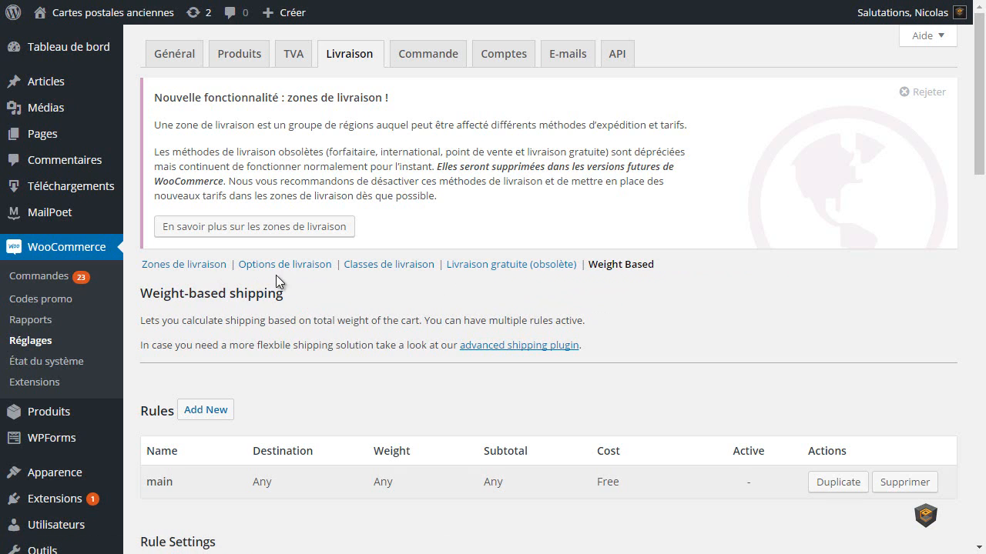
{"action": "left_click", "coordinate": [193, 270]}
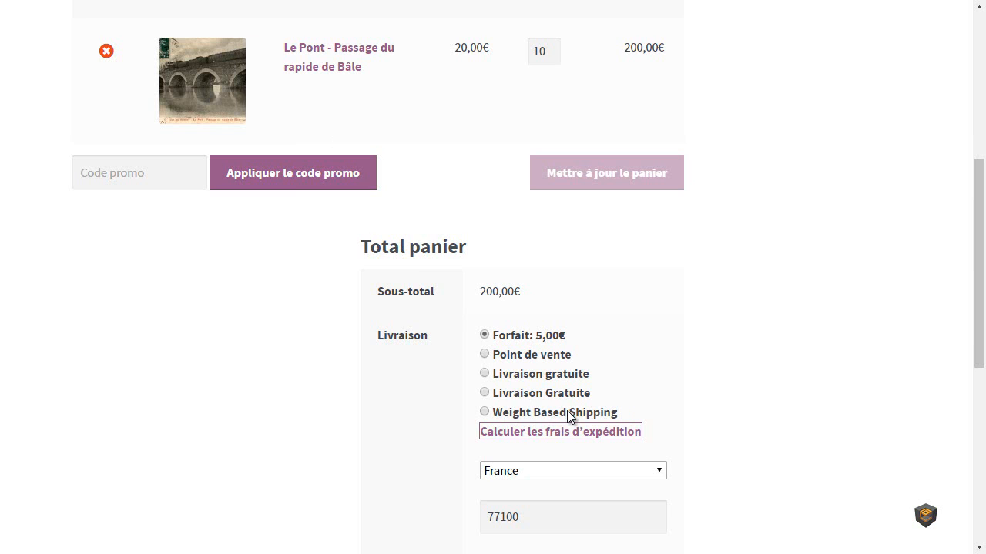
{"action": "left_click", "coordinate": [639, 406]}
Reduce the quantity of Le Pont - Passage du rapide de Bâle to 9, update the cart and check its shipping options.
{"action": "scroll", "coordinate": [764, 347], "scroll_direction": "up", "scroll_amount": 1}
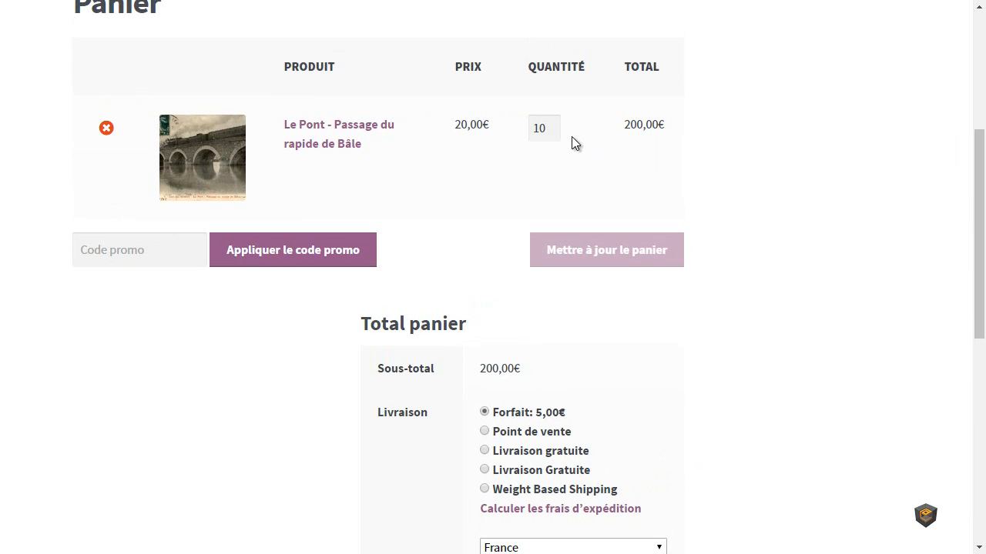
{"action": "left_click", "coordinate": [552, 136]}
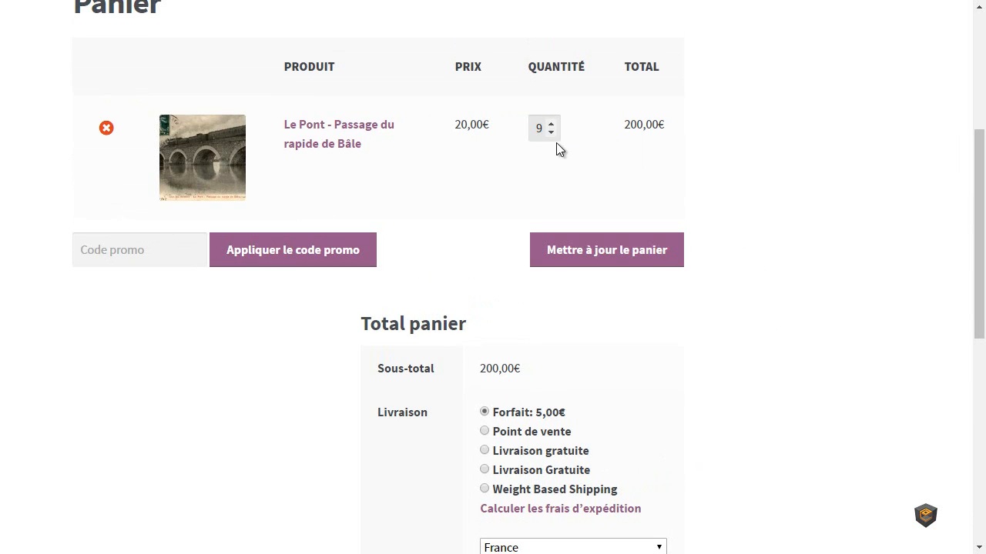
{"action": "left_click", "coordinate": [602, 255]}
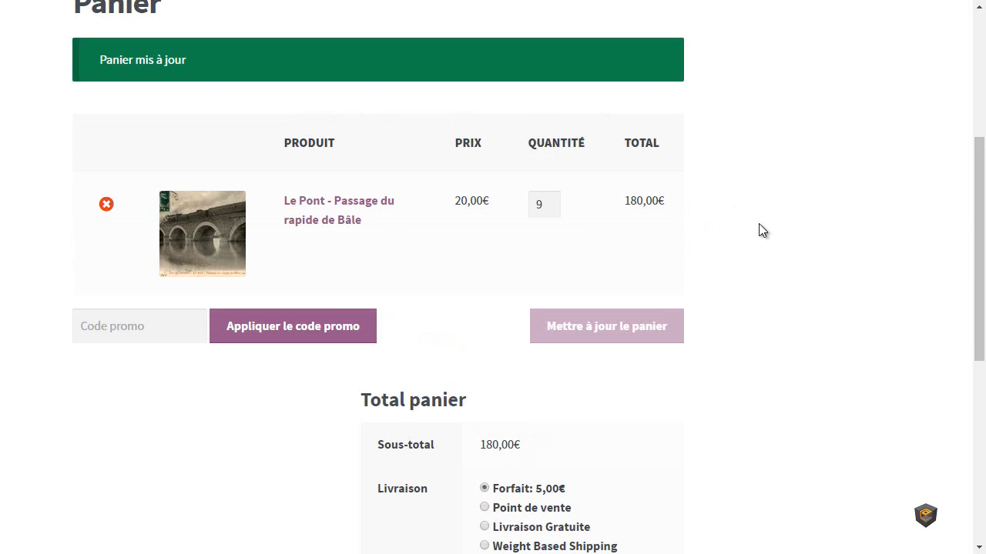
{"action": "scroll", "coordinate": [760, 230], "scroll_direction": "down", "scroll_amount": 1}
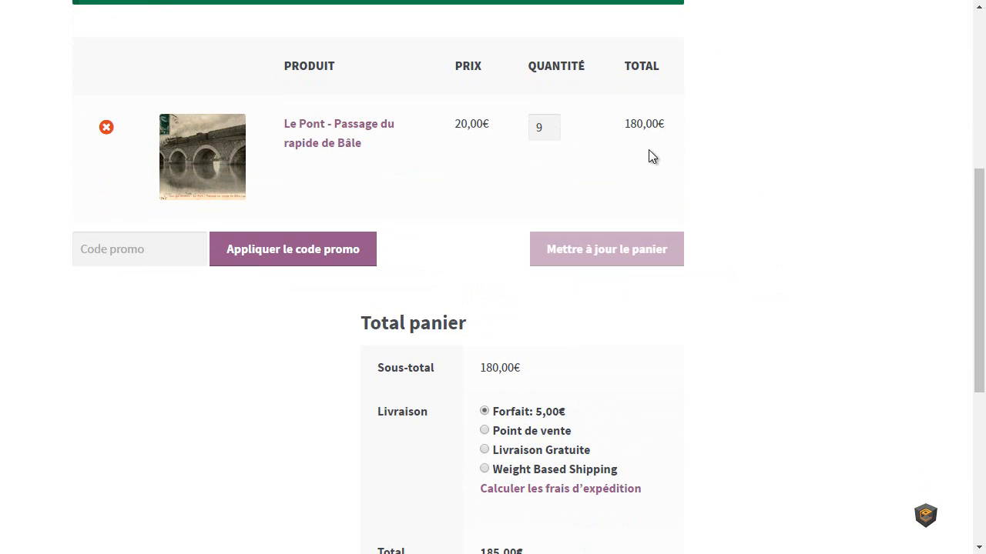
Raise the quantity of Le Pont - Passage du rapide de Bâle to 10, update the cart and review the shipping options.
{"action": "left_click", "coordinate": [553, 124]}
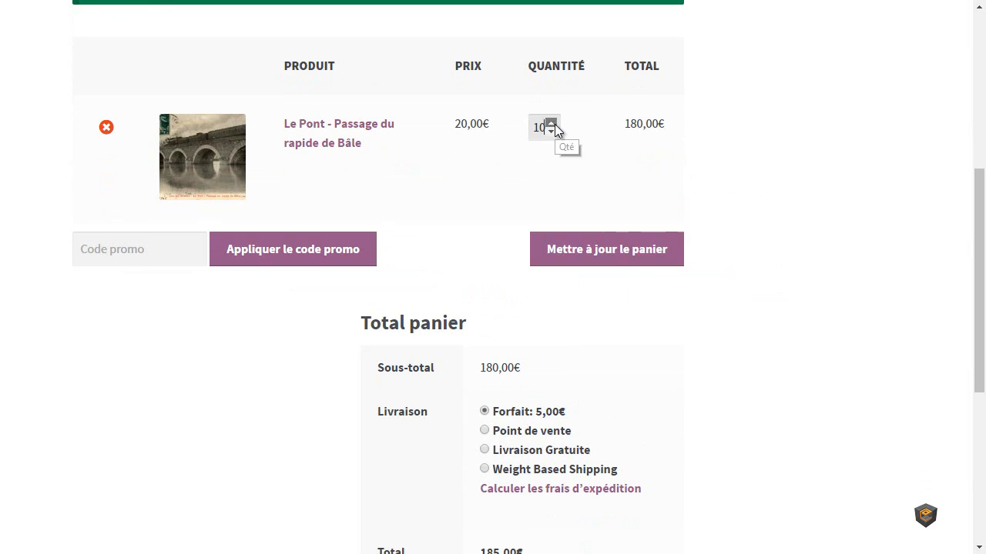
{"action": "left_click", "coordinate": [603, 254]}
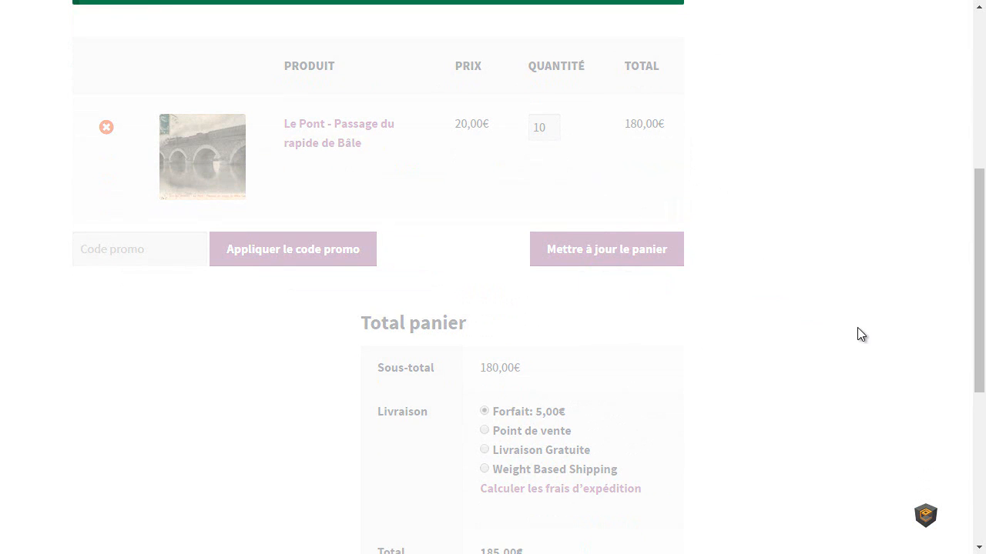
{"action": "scroll", "coordinate": [787, 337], "scroll_direction": "down", "scroll_amount": 2}
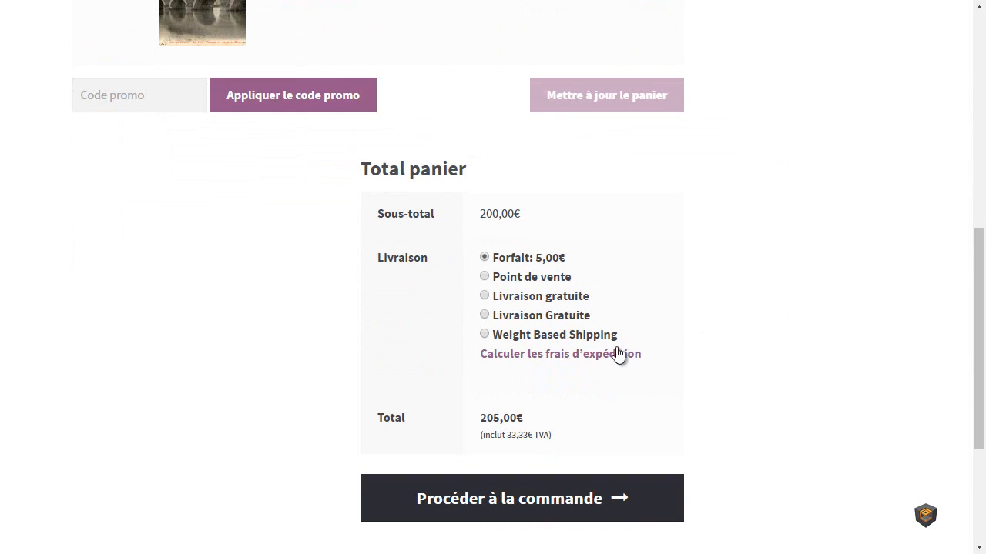
Change the postcode in the cart's shipping calculator to 77800, update the totals and review the shipping options.
{"action": "left_click", "coordinate": [572, 360]}
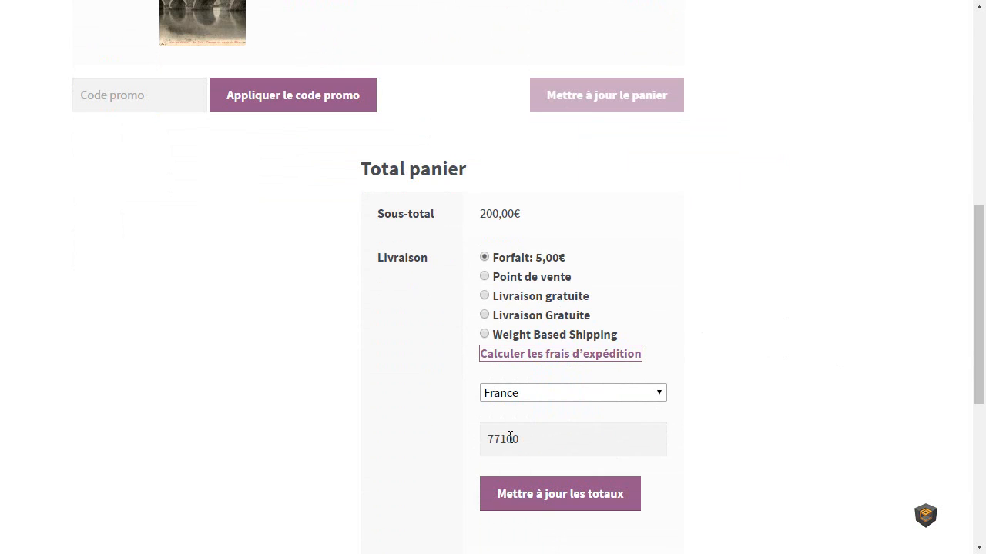
{"action": "left_click_drag", "start_coordinate": [502, 439], "coordinate": [506, 439]}
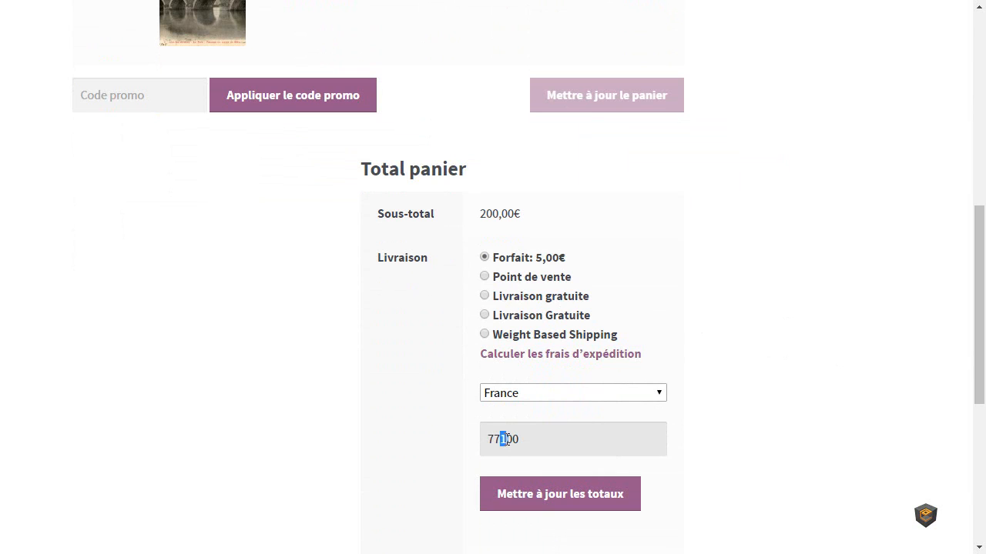
{"action": "type", "text": "8"}
{"action": "left_click", "coordinate": [559, 497]}
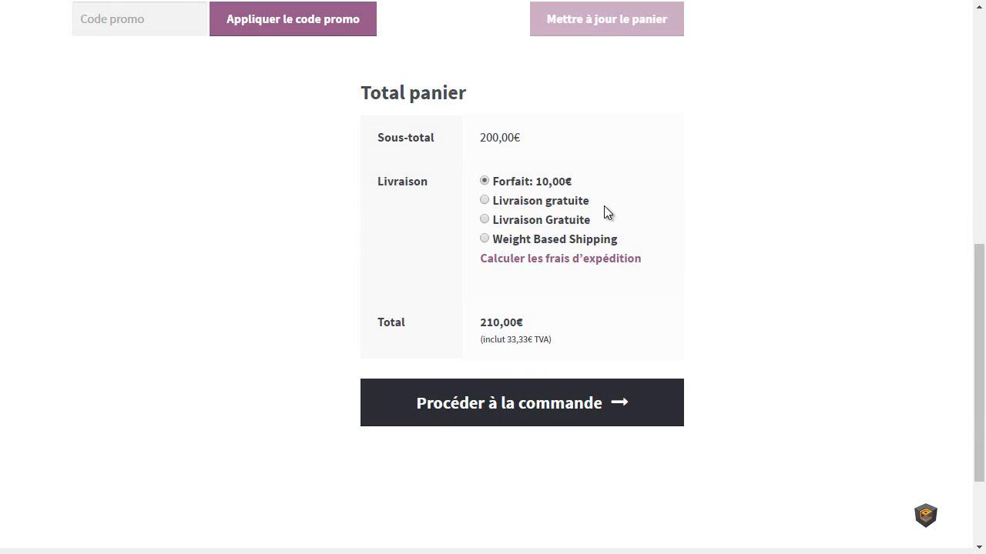
{"action": "scroll", "coordinate": [752, 220], "scroll_direction": "up", "scroll_amount": 3}
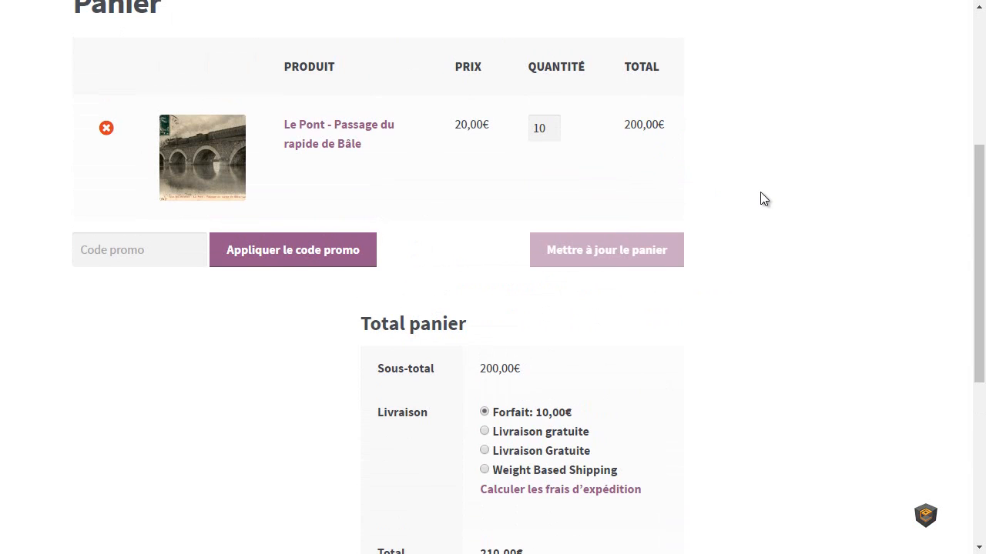
{"action": "scroll", "coordinate": [760, 196], "scroll_direction": "down", "scroll_amount": 1}
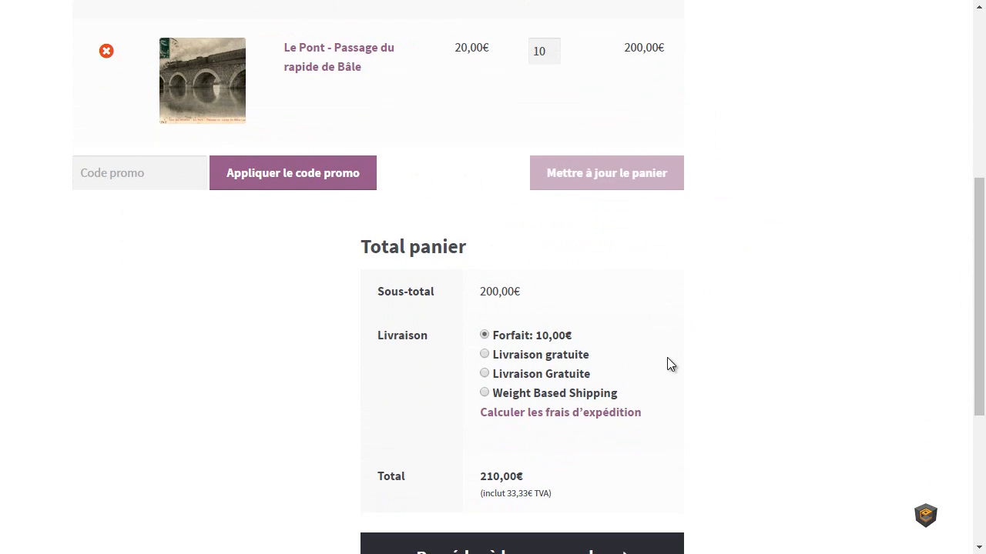
Change the first digit of the postcode in the cart's shipping calculator to 3, update the totals and review the shipping options.
{"action": "scroll", "coordinate": [749, 310], "scroll_direction": "down", "scroll_amount": 1}
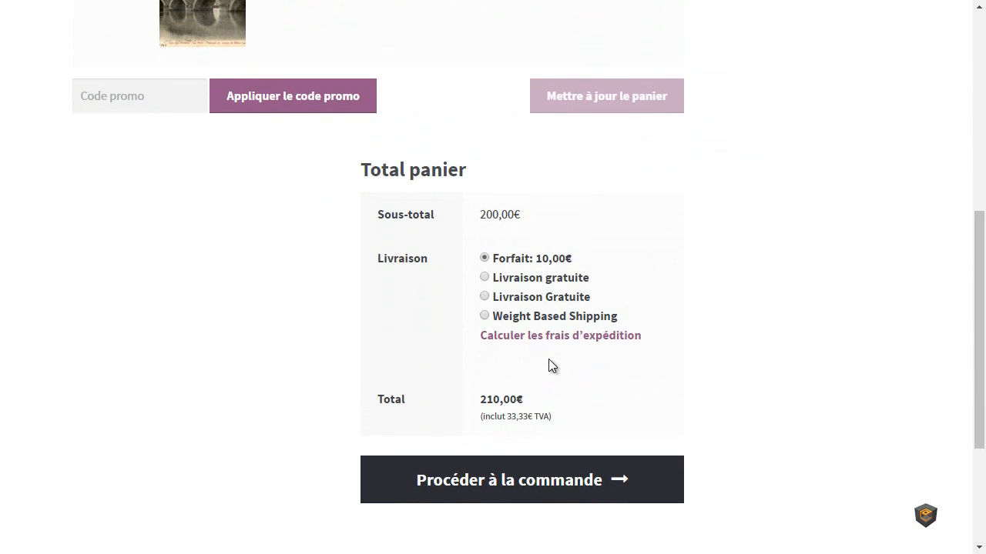
{"action": "left_click", "coordinate": [549, 336]}
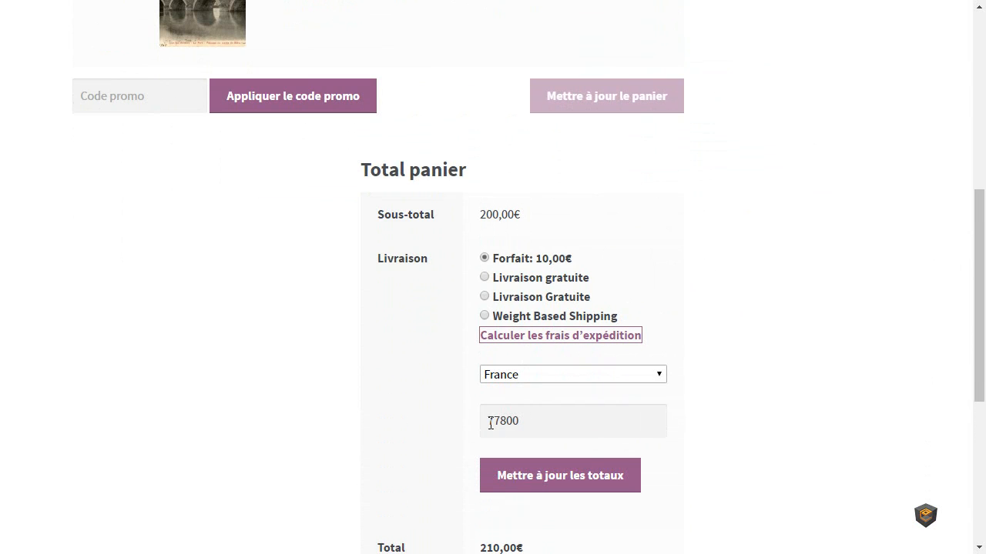
{"action": "left_click_drag", "start_coordinate": [490, 424], "coordinate": [487, 422]}
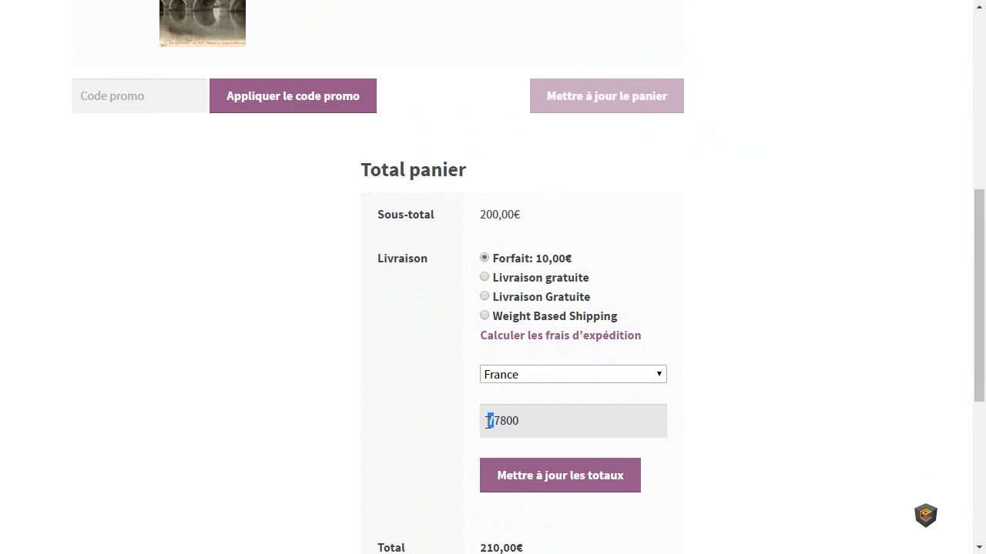
{"action": "type", "text": "3"}
{"action": "left_click", "coordinate": [559, 479]}
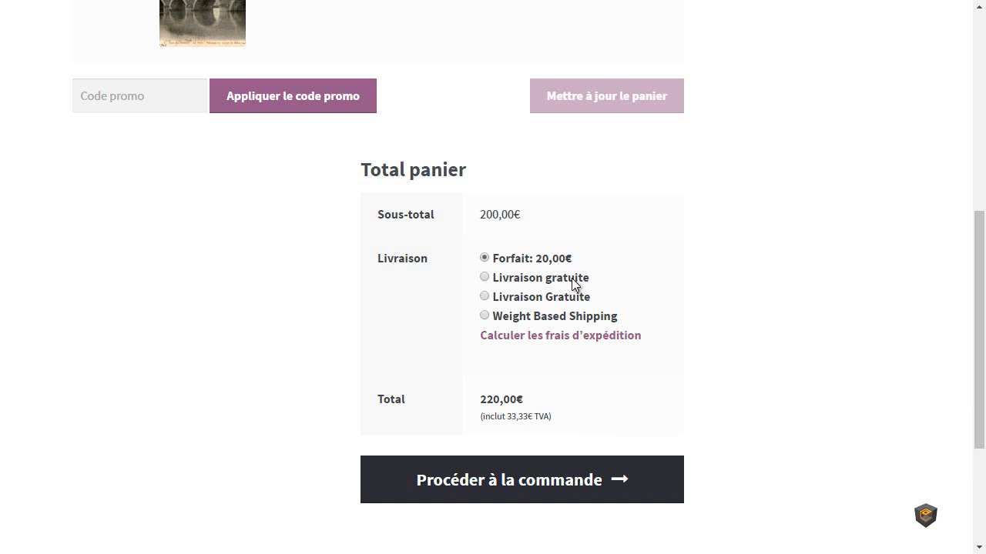
Lower the quantity of Le Pont - Passage du rapide de Bâle to 9, update the cart and compare the shipping options offered.
{"action": "scroll", "coordinate": [767, 318], "scroll_direction": "up", "scroll_amount": 2}
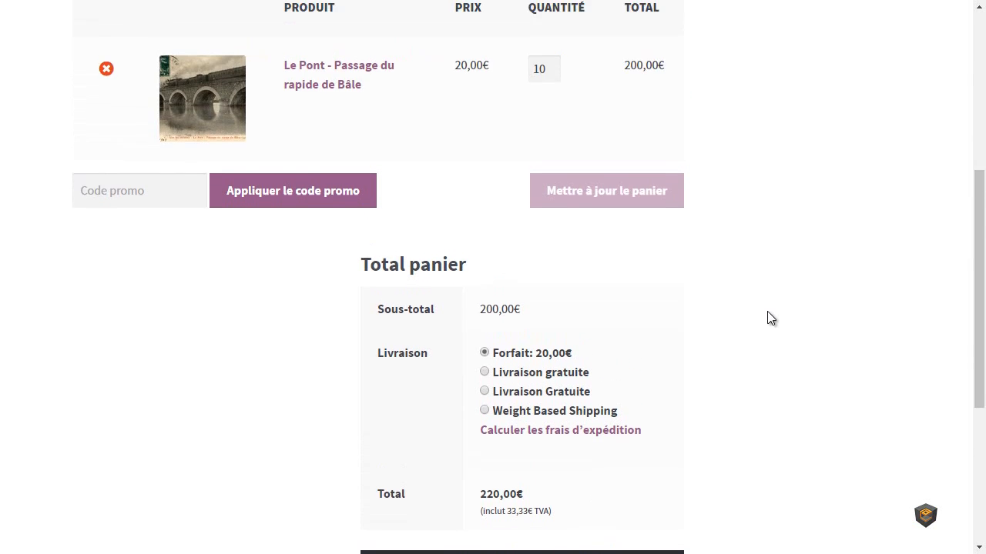
{"action": "left_click", "coordinate": [551, 133]}
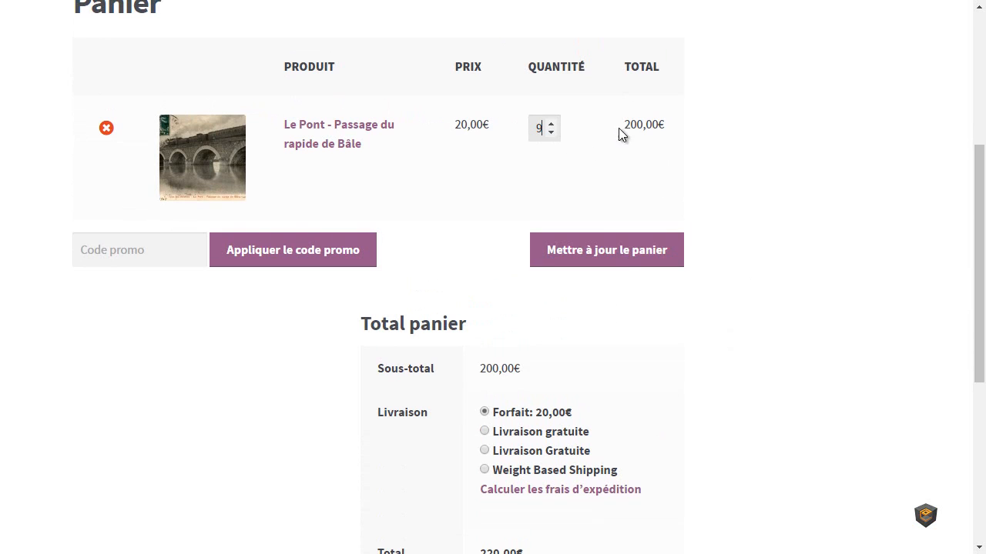
{"action": "left_click", "coordinate": [594, 248]}
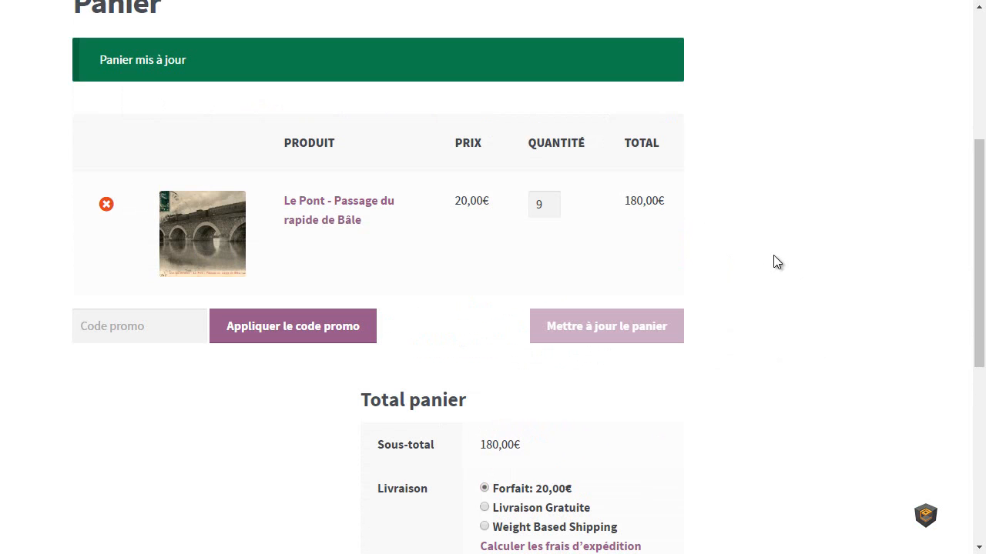
{"action": "scroll", "coordinate": [775, 278], "scroll_direction": "down", "scroll_amount": 1}
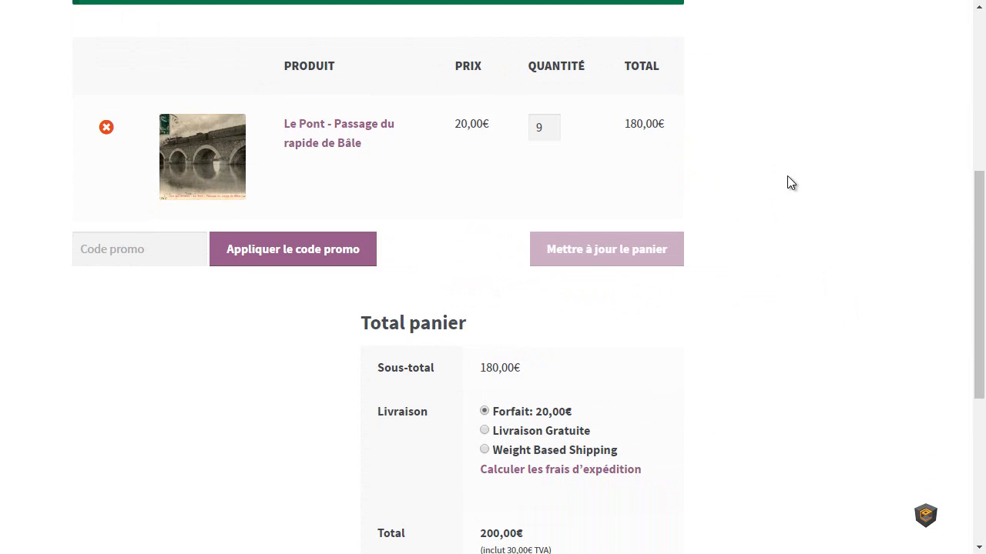
{"action": "scroll", "coordinate": [767, 361], "scroll_direction": "up", "scroll_amount": 1}
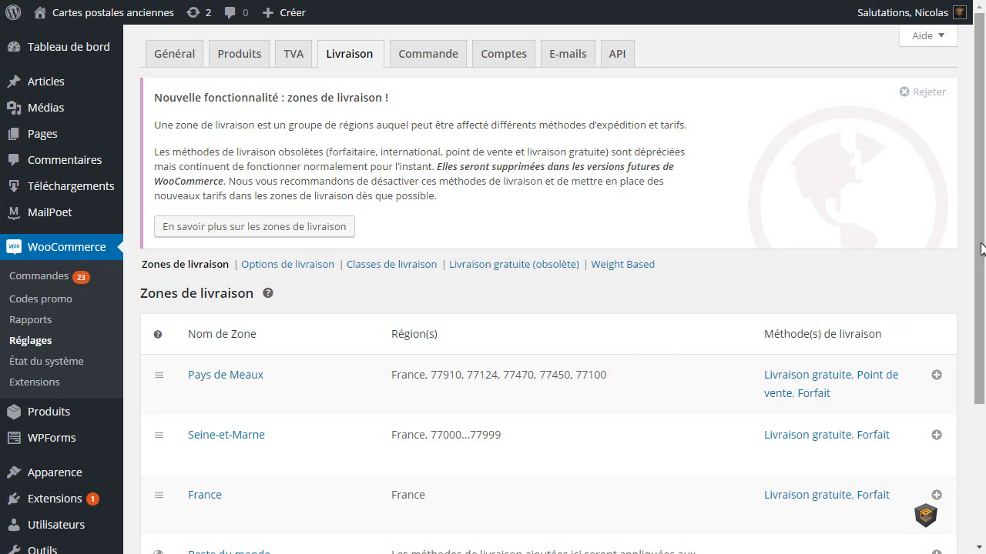
Return to the WooCommerce shipping zones and check which shipping methods can be added to the France zone, without adding one.
{"action": "left_click_drag", "start_coordinate": [978, 227], "coordinate": [976, 324]}
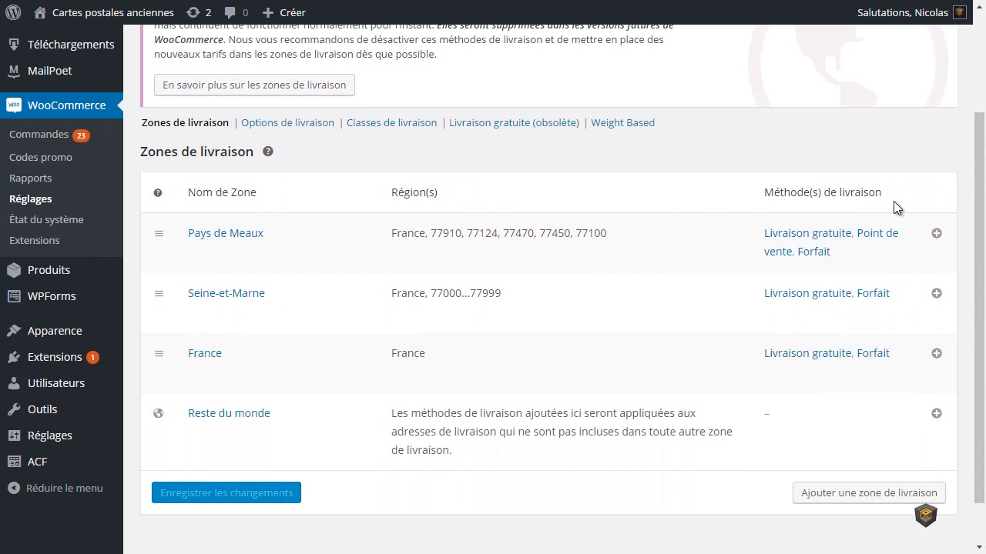
{"action": "scroll", "coordinate": [979, 233], "scroll_direction": "down", "scroll_amount": 1}
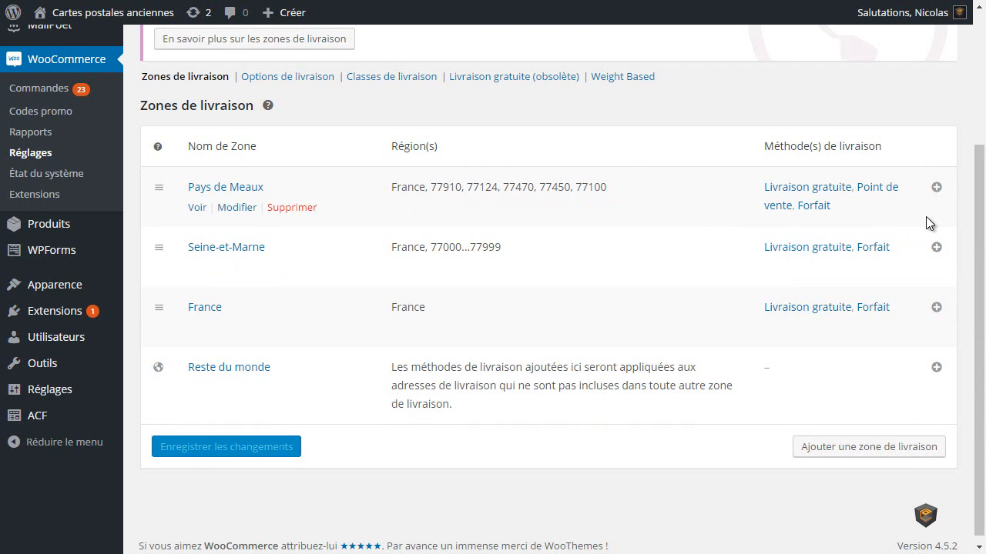
{"action": "left_click", "coordinate": [936, 310]}
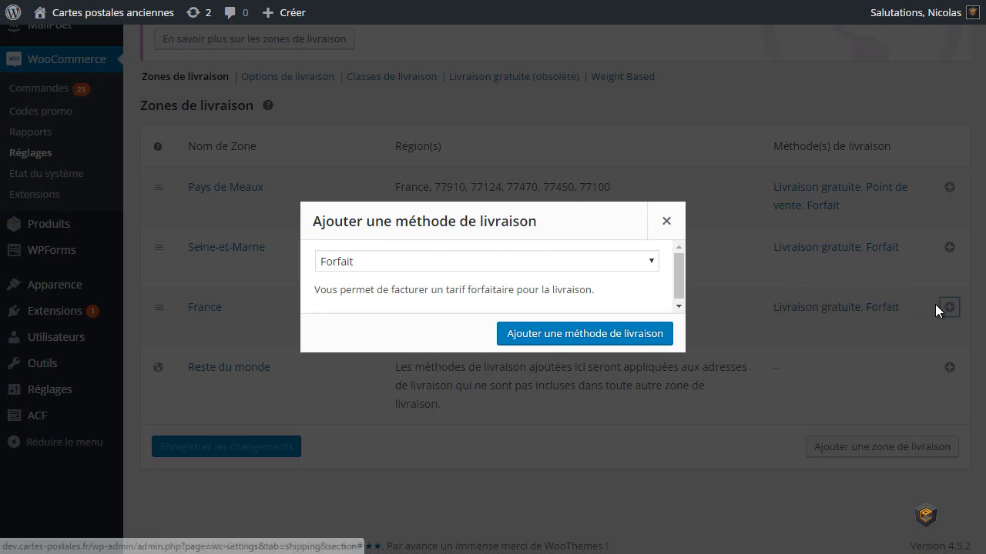
{"action": "left_click", "coordinate": [651, 262]}
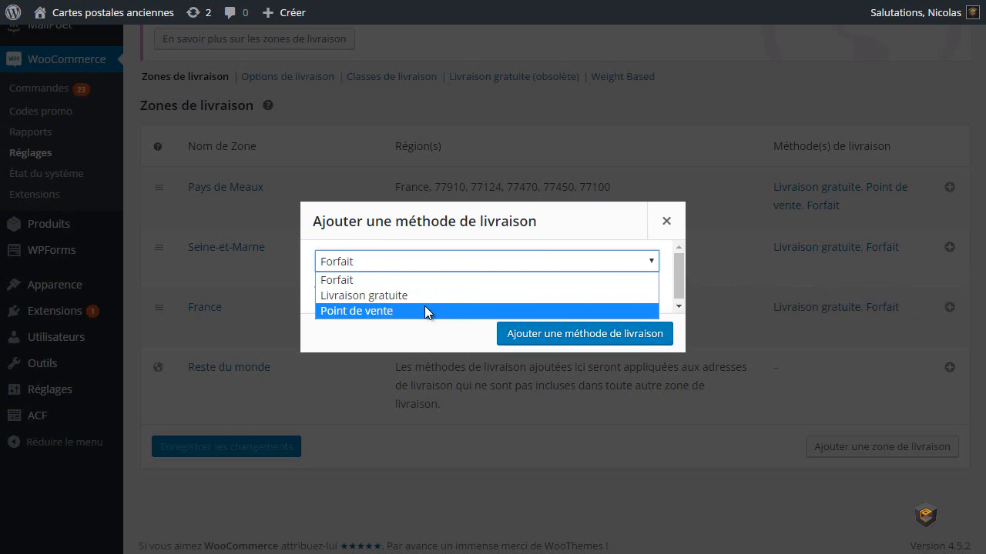
{"action": "left_click", "coordinate": [666, 224]}
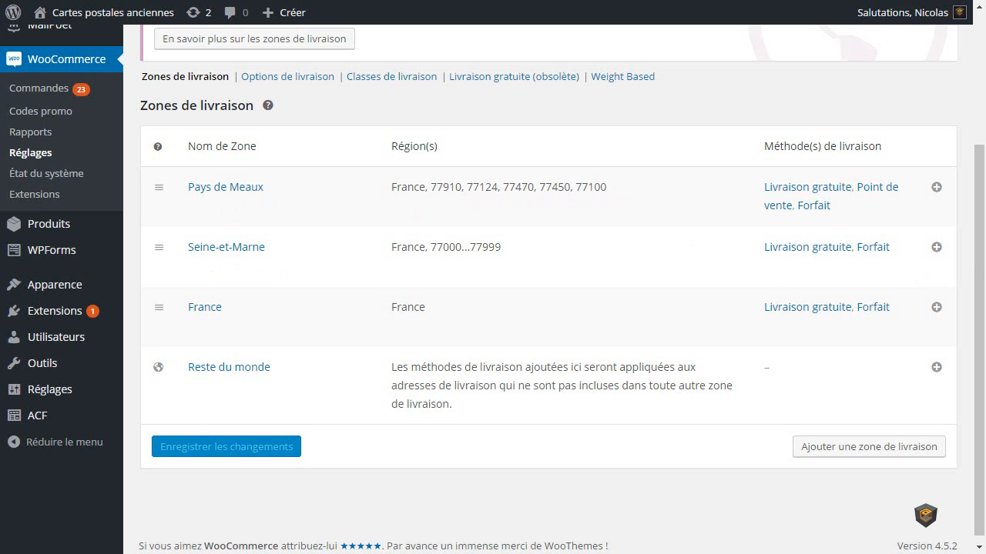
{"action": "left_click_drag", "start_coordinate": [981, 261], "coordinate": [979, 179]}
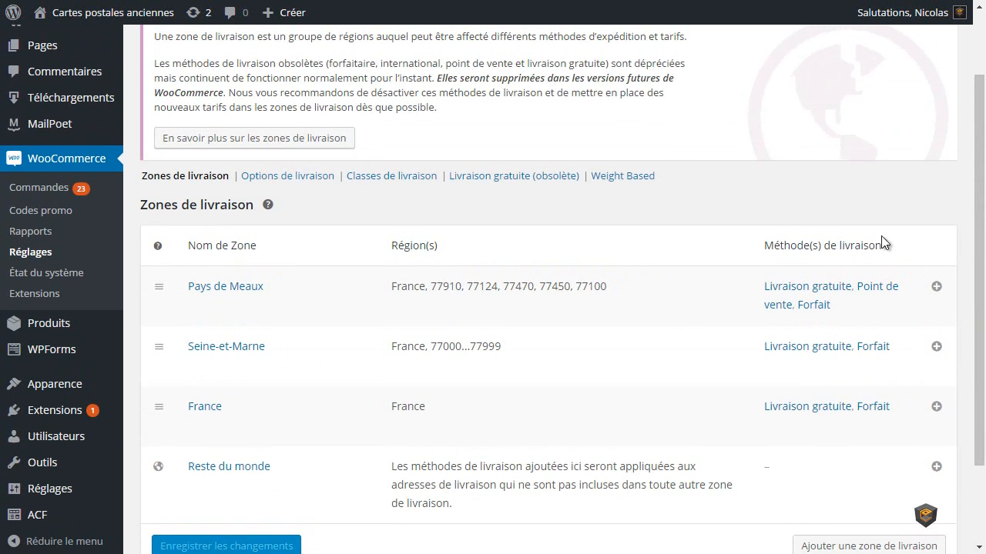
Examine the Weight Based shipping rule's conditions and its Destination choices, leaving the rule as it is.
{"action": "left_click", "coordinate": [618, 179]}
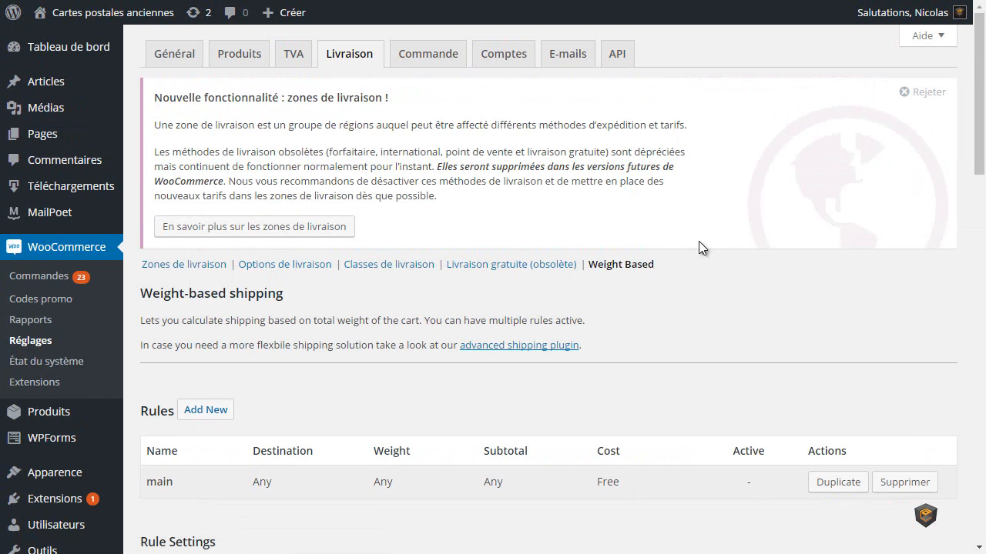
{"action": "left_click_drag", "start_coordinate": [976, 135], "coordinate": [971, 325]}
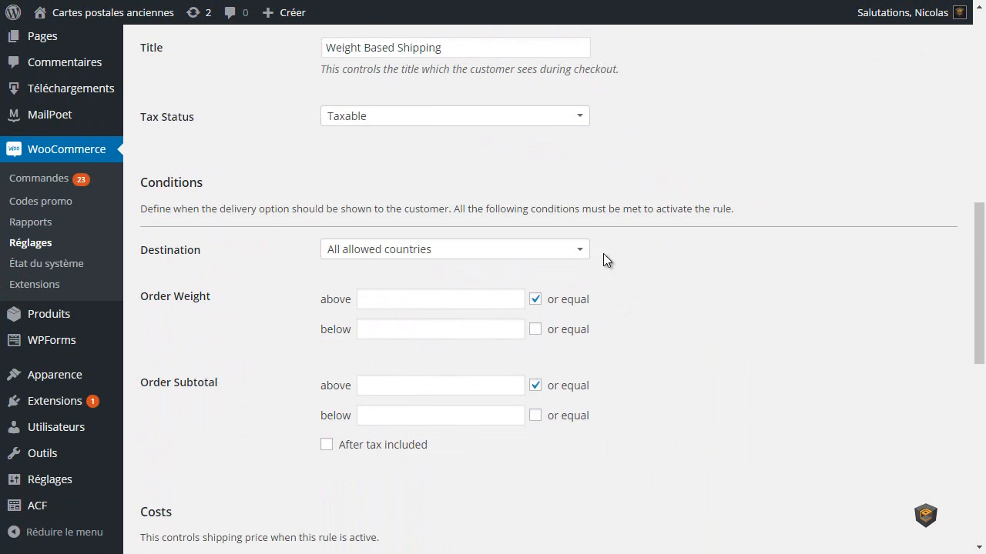
{"action": "left_click", "coordinate": [579, 253]}
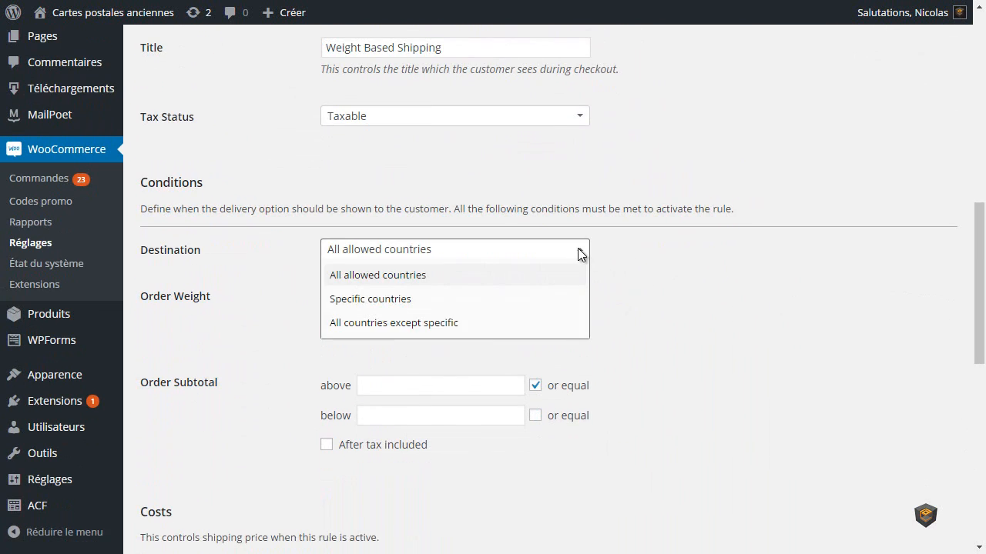
{"action": "left_click", "coordinate": [613, 249]}
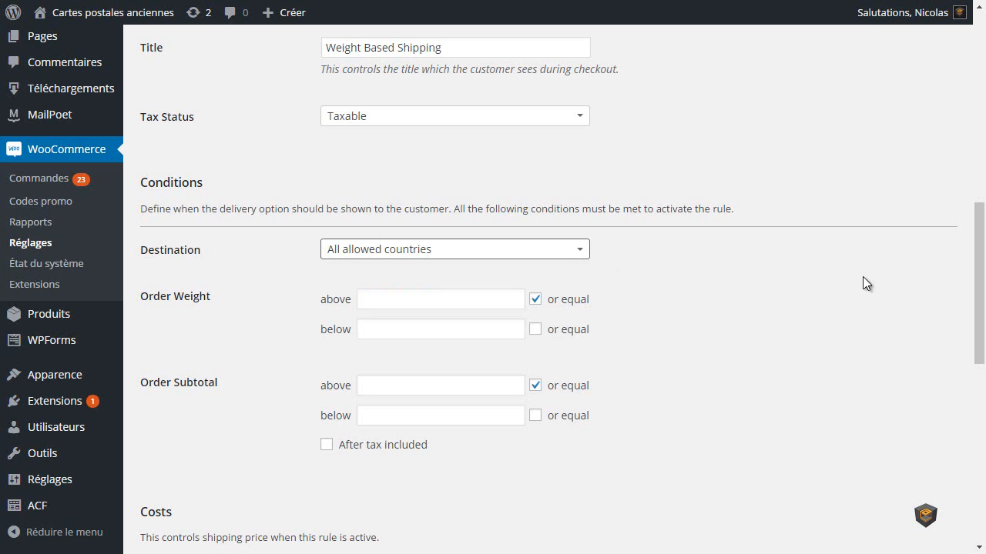
{"action": "left_click_drag", "start_coordinate": [976, 270], "coordinate": [980, 81]}
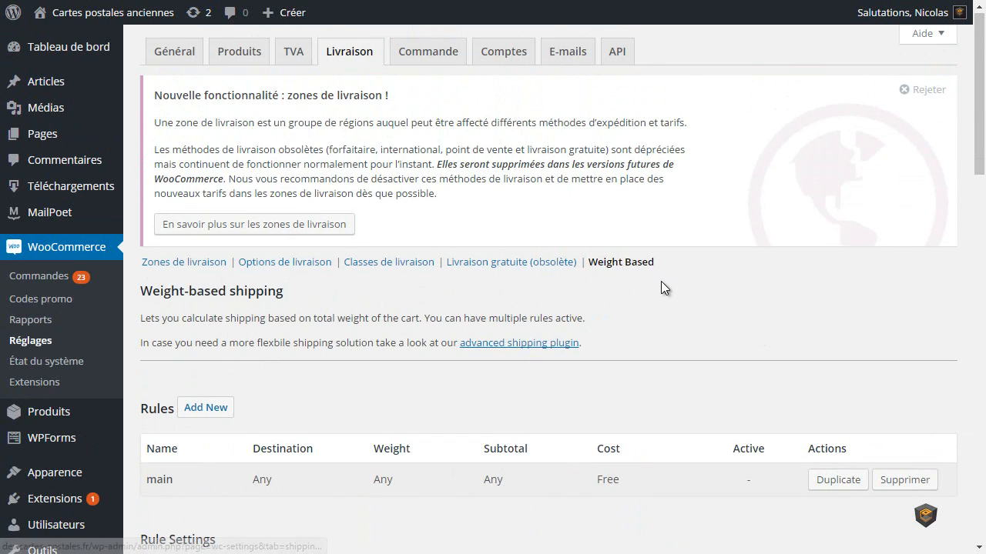
Switch to the WooThemes page for Table Rate Shipping, check the extension's changelog and return to the product page.
{"action": "left_click", "coordinate": [641, 0]}
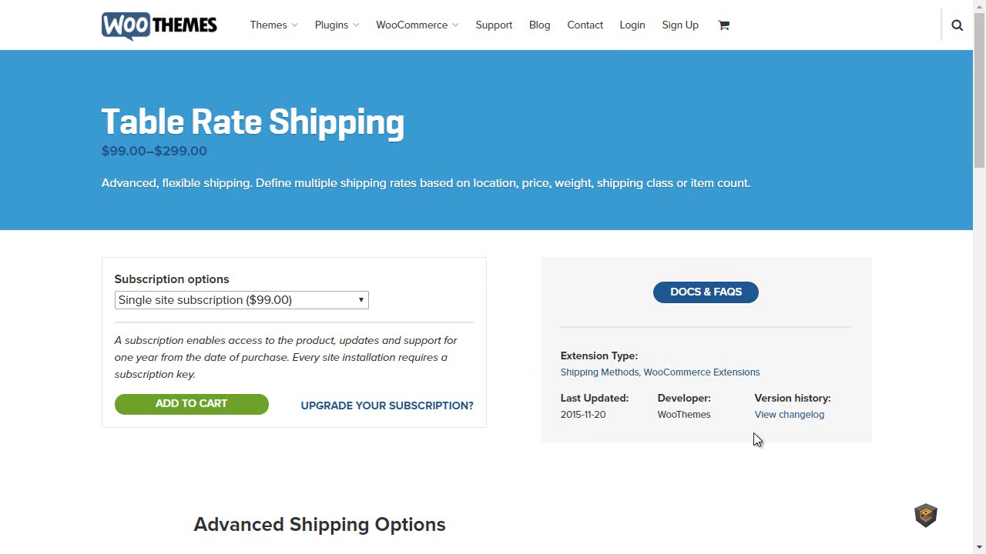
{"action": "left_click", "coordinate": [794, 416]}
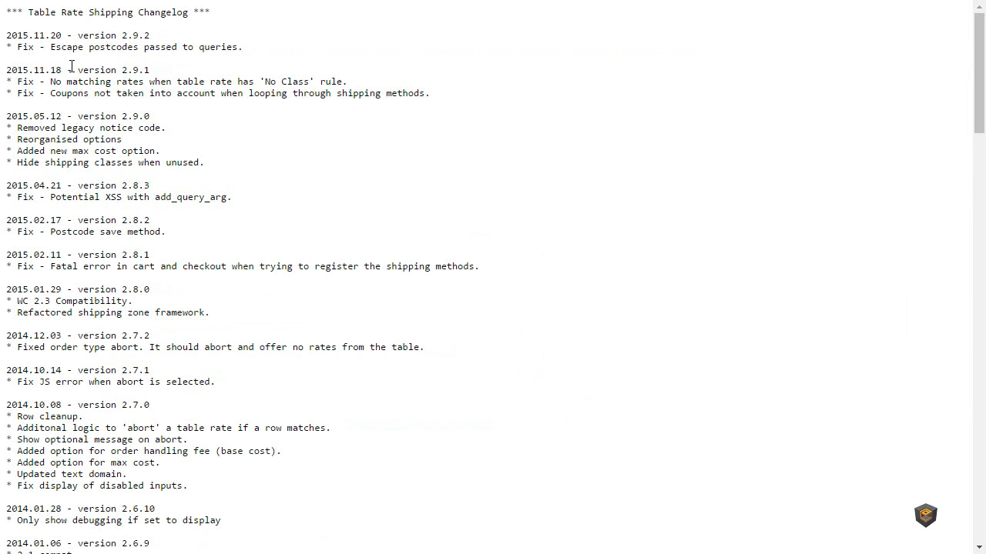
{"action": "key", "text": "alt+Left"}
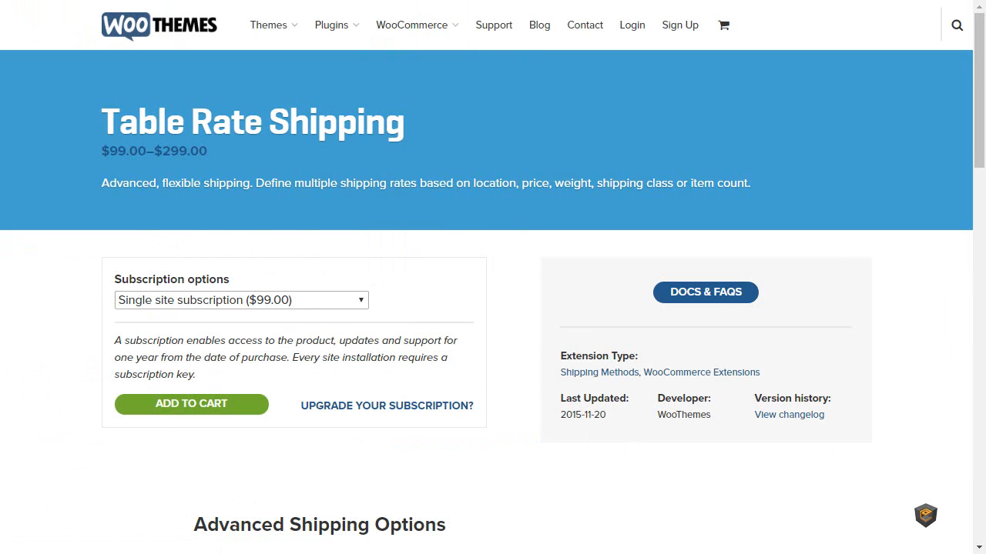
Switch to the WordPress.org support thread on WooCommerce Weight Based Shipping and read the posts about compatibility with WooCommerce 2.6.
{"action": "key", "text": "ctrl+Tab"}
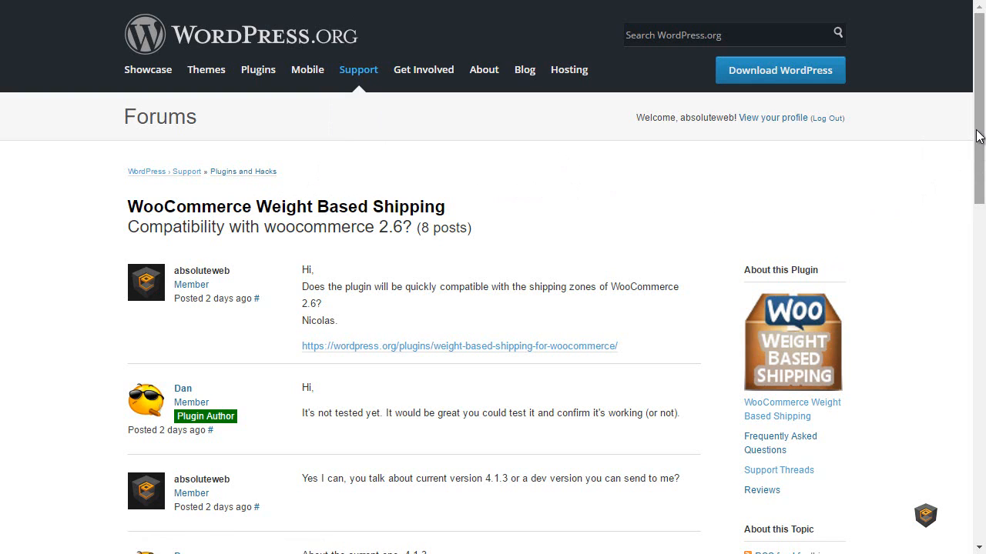
{"action": "left_click_drag", "start_coordinate": [978, 132], "coordinate": [978, 194]}
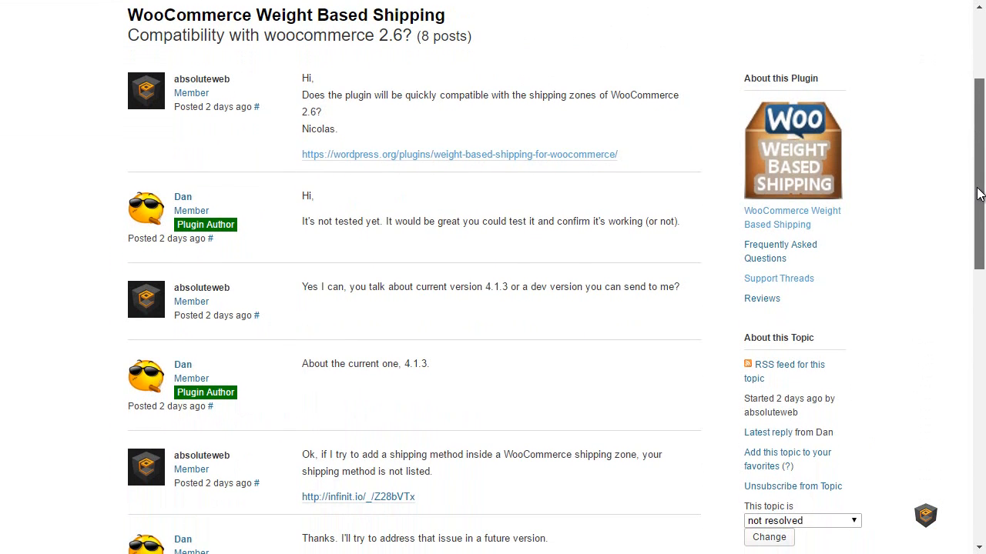
{"action": "scroll", "coordinate": [978, 194], "scroll_direction": "down", "scroll_amount": 1}
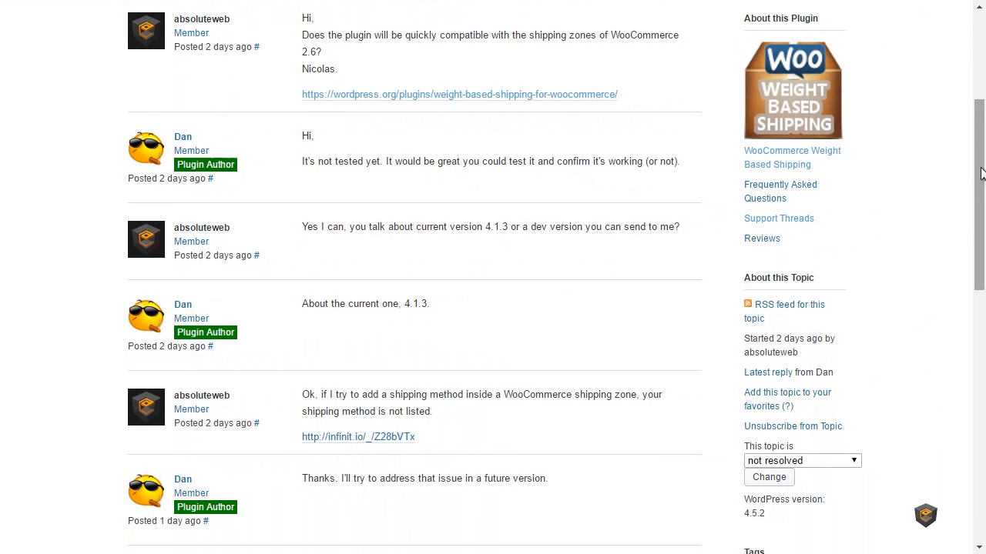
{"action": "left_click_drag", "start_coordinate": [981, 174], "coordinate": [978, 227]}
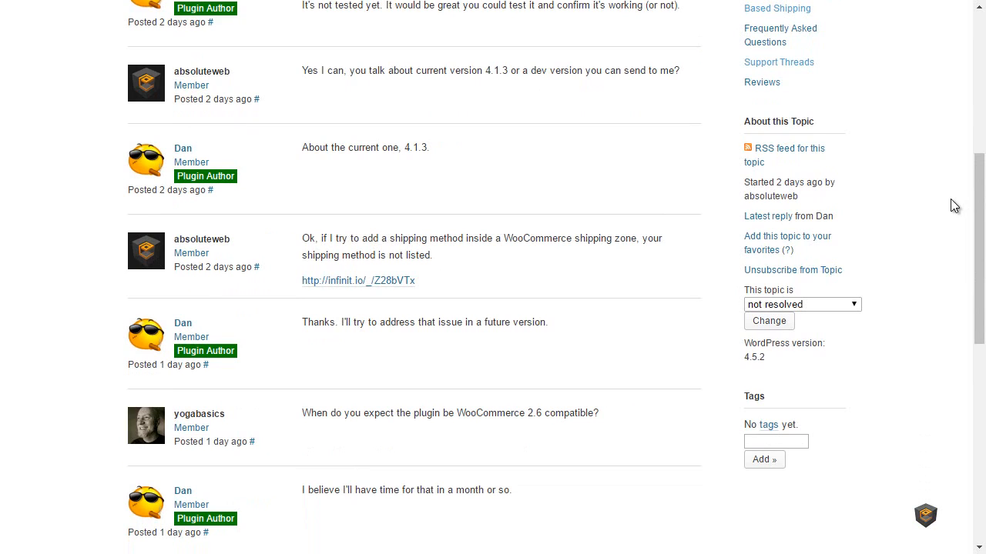
{"action": "left_click_drag", "start_coordinate": [979, 202], "coordinate": [977, 263]}
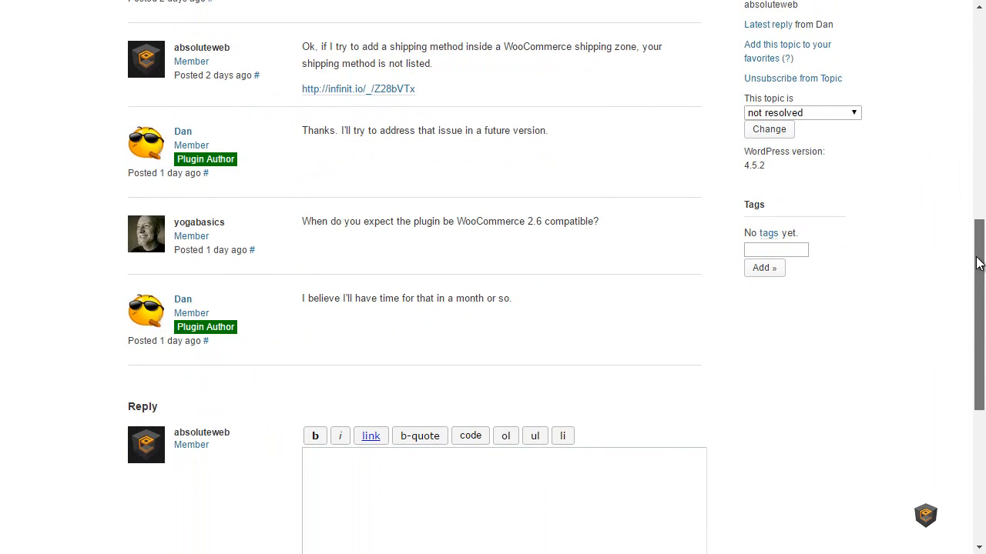
{"action": "left_click_drag", "start_coordinate": [978, 262], "coordinate": [978, 84]}
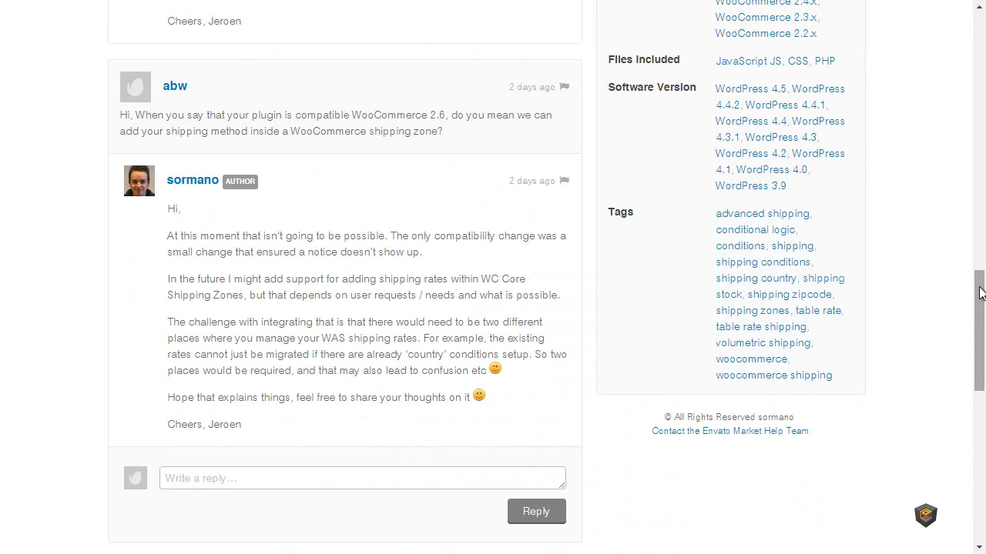
Read the CodeCanyon comments on WooCommerce Advanced Shipping about adding its method inside WooCommerce 2.6 shipping zones.
{"action": "left_click_drag", "start_coordinate": [980, 292], "coordinate": [979, 35]}
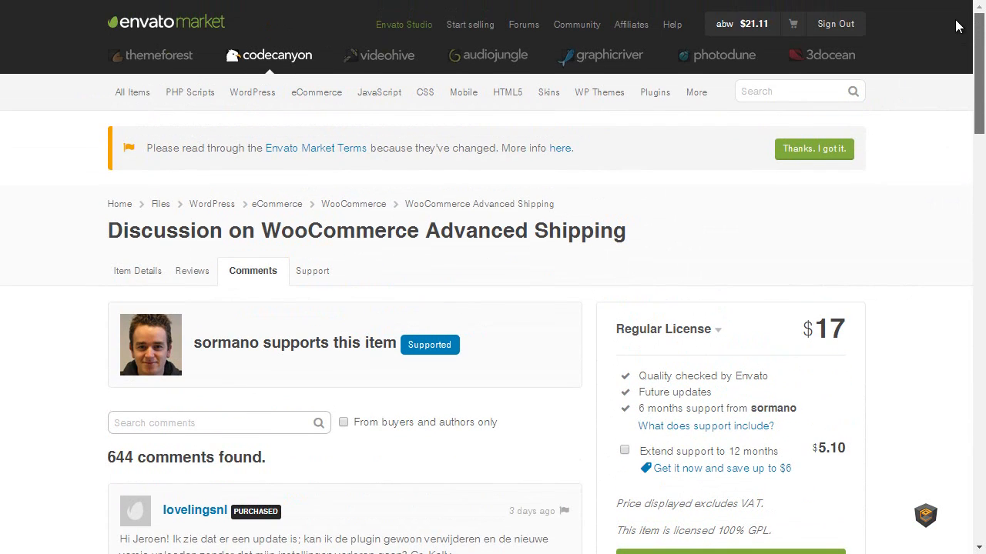
{"action": "left_click_drag", "start_coordinate": [958, 26], "coordinate": [972, 301]}
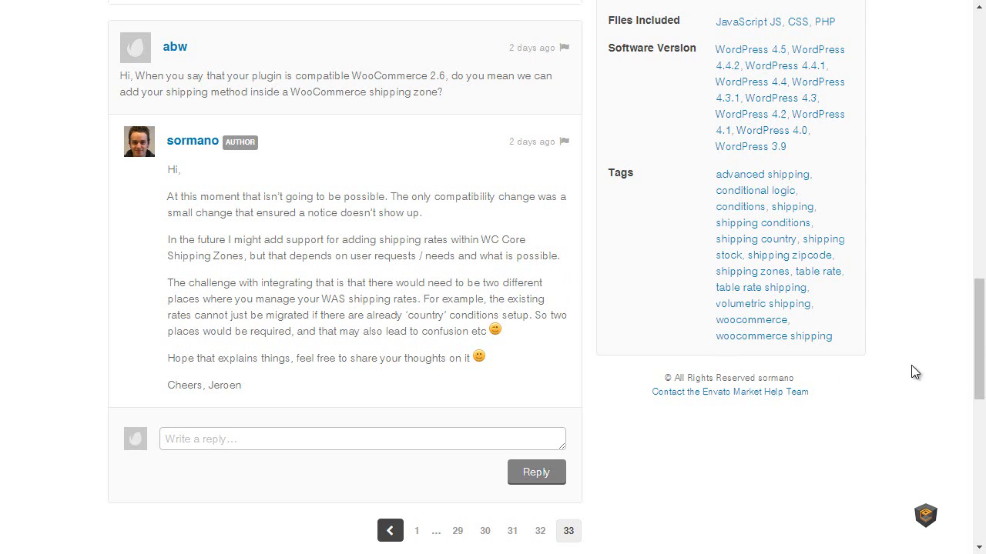
{"action": "left_click_drag", "start_coordinate": [980, 339], "coordinate": [980, 59]}
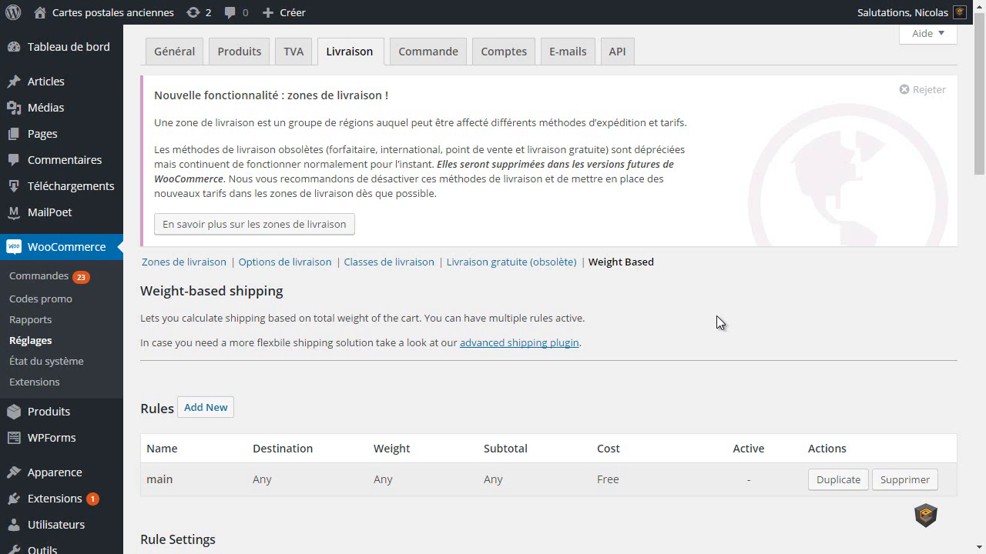
Reopen the shipping zones in WooCommerce and check the methods available for the Pays de Meaux zone, closing the dialog without adding one.
{"action": "left_click", "coordinate": [177, 262]}
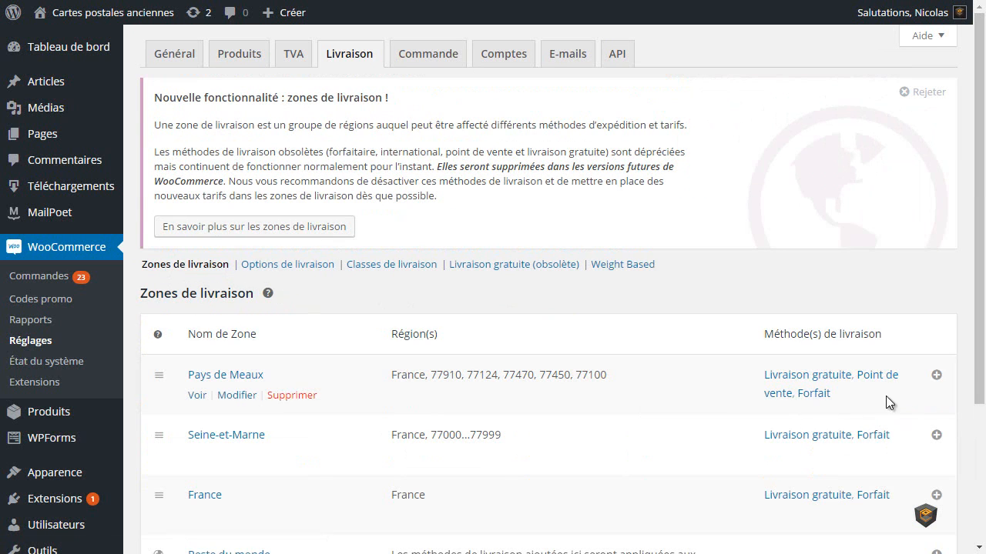
{"action": "left_click", "coordinate": [936, 375]}
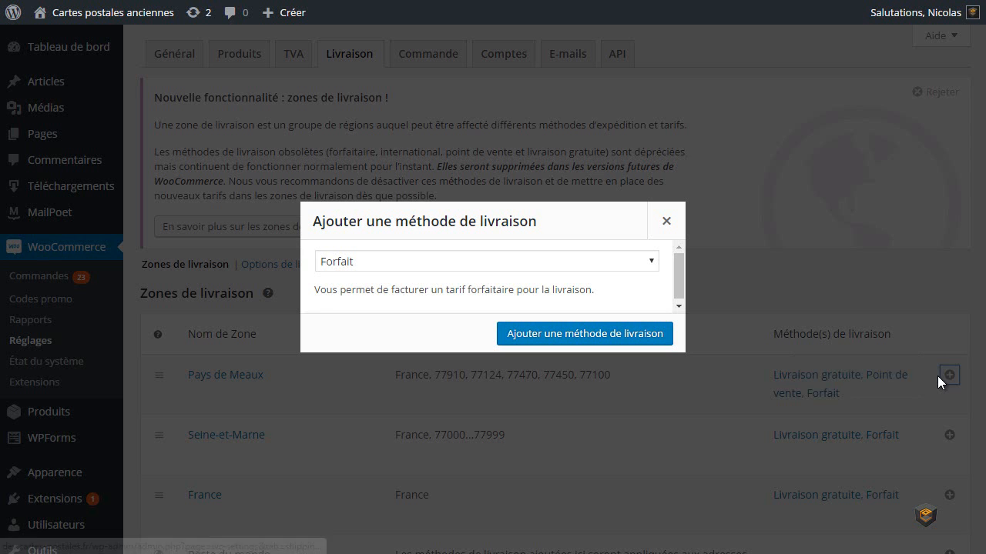
{"action": "left_click", "coordinate": [653, 260]}
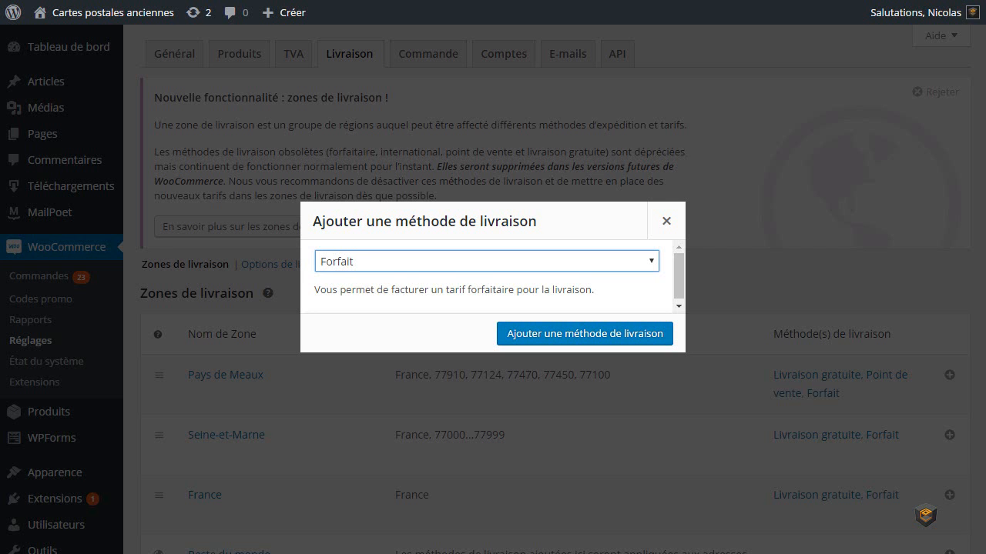
{"action": "left_click", "coordinate": [666, 222]}
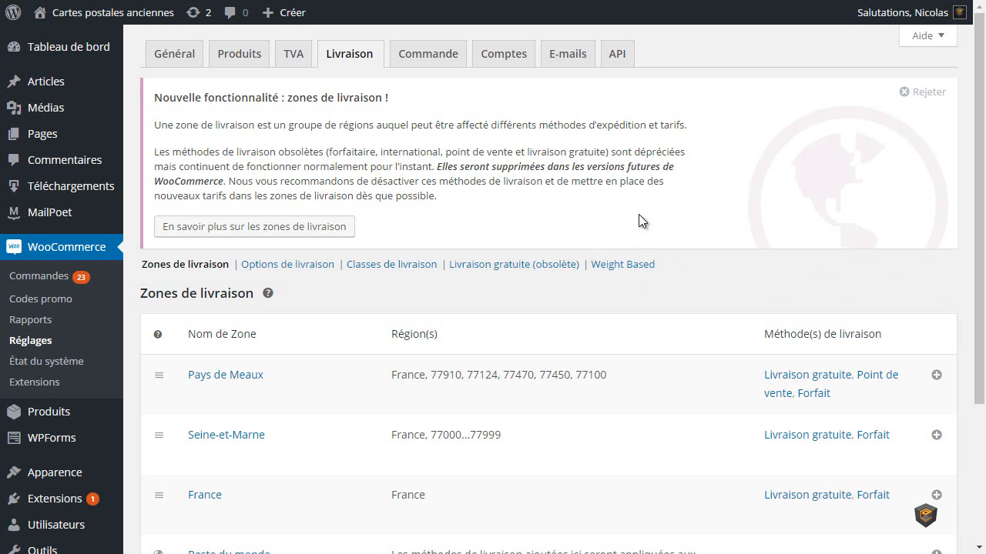